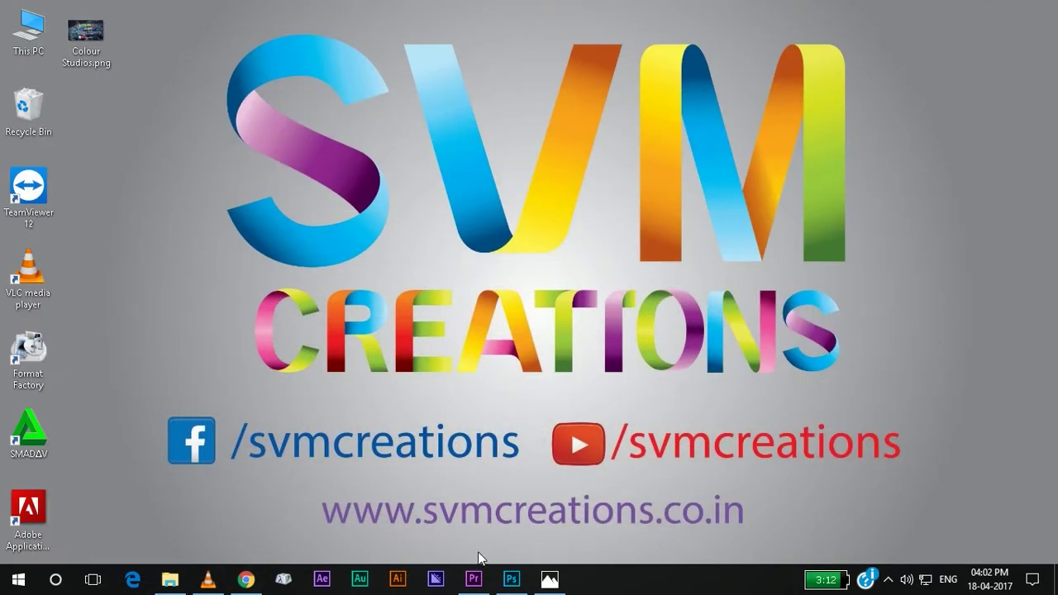
Step: Switch to Premiere Pro and play through the two clips of the Tutorial sequence
click(474, 578)
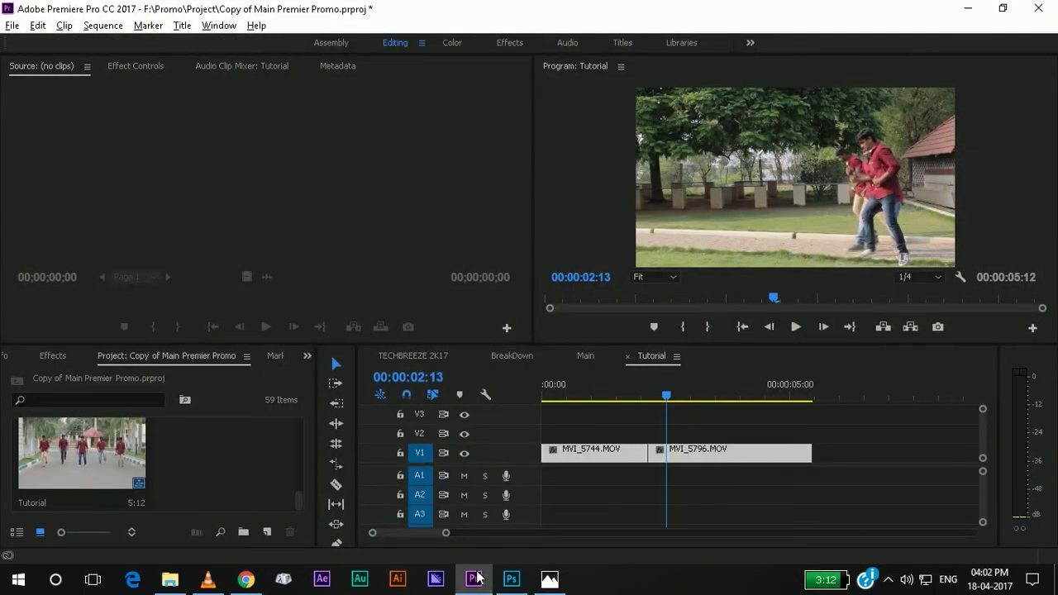
click(706, 474)
key(ctrl+a)
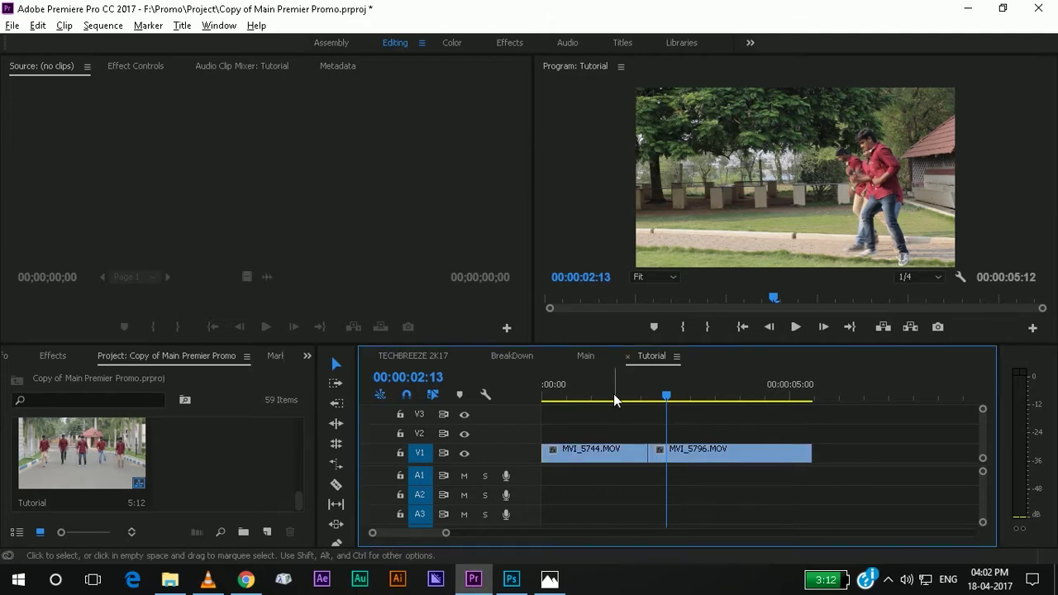
drag(614, 400, 497, 393)
key(space)
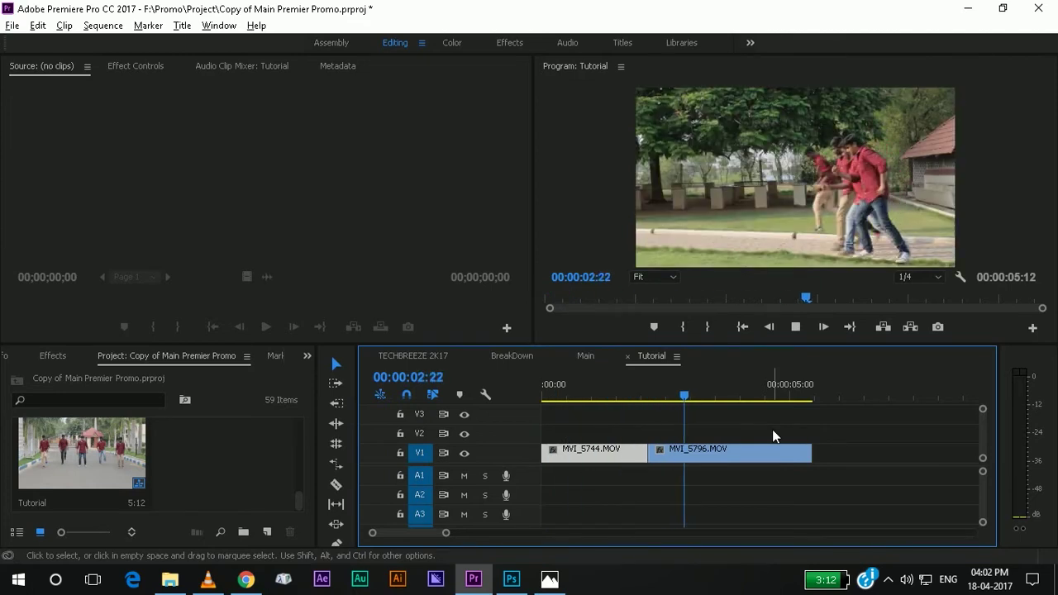
Step: Place the playhead on the cut at 00:00:02:04 and duplicate MVI_5796.MOV onto track V2 directly above the original
mouse_move(656, 394)
mouse_down()
mouse_move(630, 393)
mouse_move(650, 393)
mouse_up()
key(equal)
key(equal)
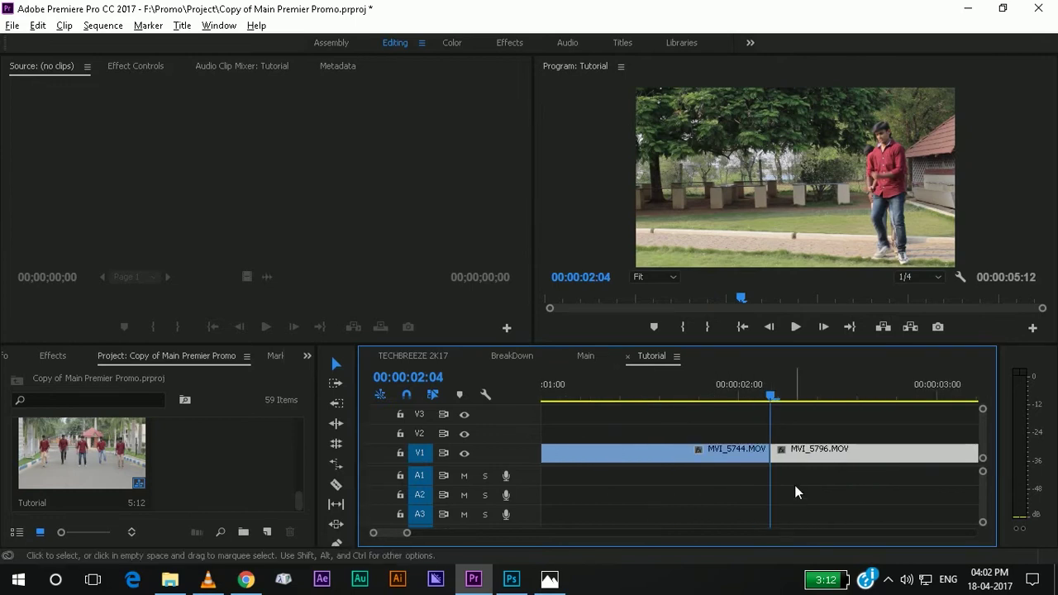
key(minus)
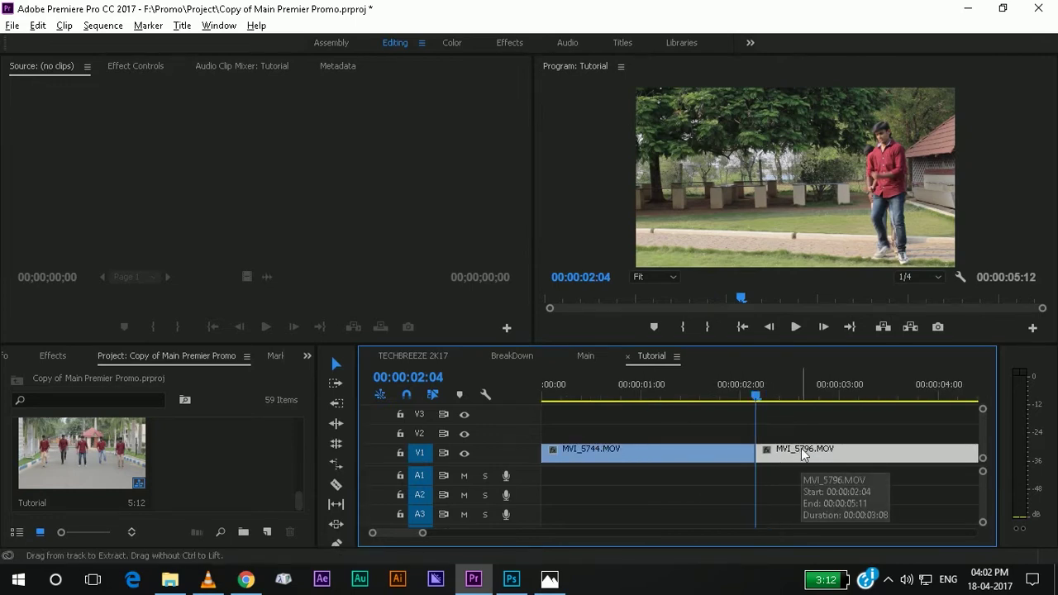
mouse_move(804, 455)
mouse_down()
mouse_move(801, 433)
mouse_move(810, 438)
mouse_up()
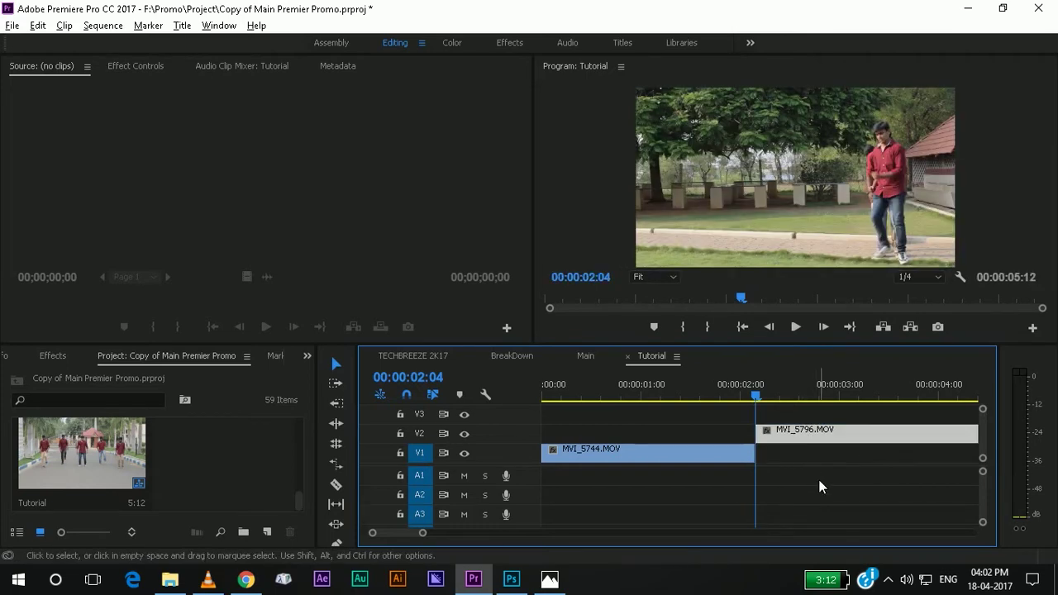
key(End)
key(minus)
key(minus)
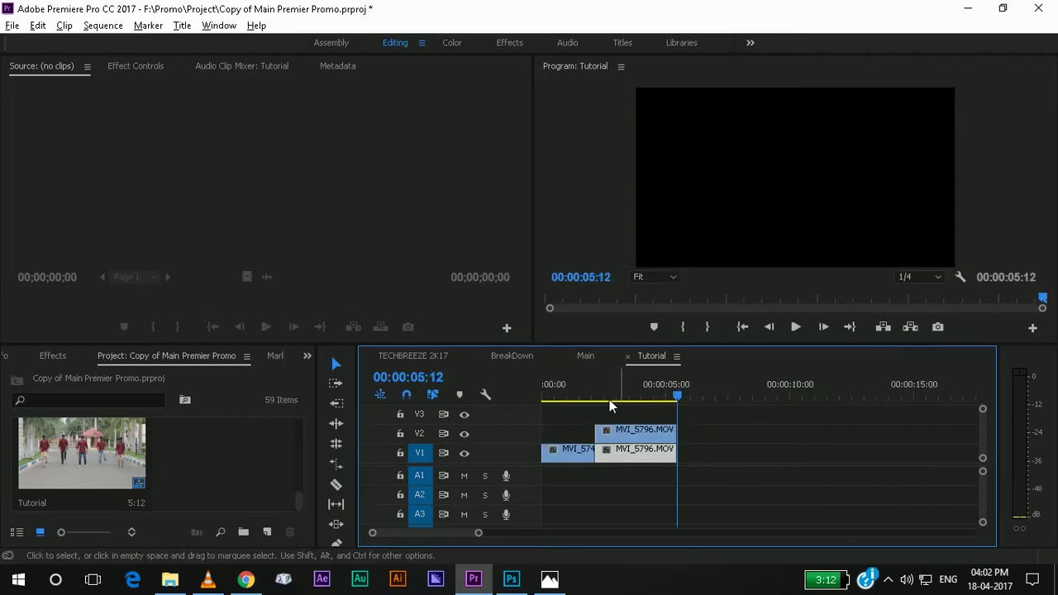
Step: Add a frame hold to the V2 copy of MVI_5796.MOV with the playhead at 00:00:02:04
click(601, 396)
key(shift+Left)
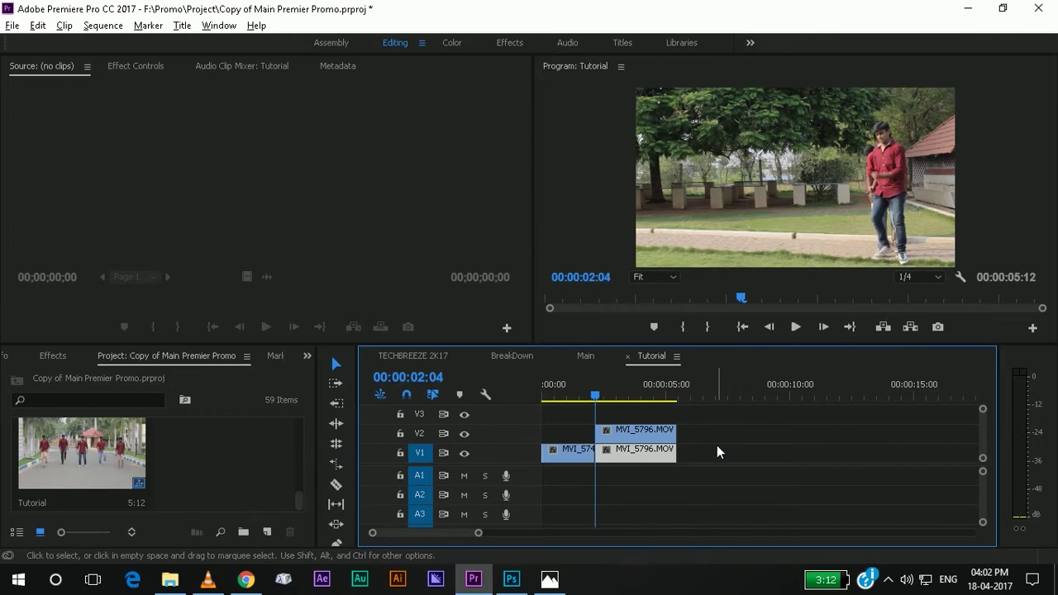
key(equal)
key(equal)
click(793, 434)
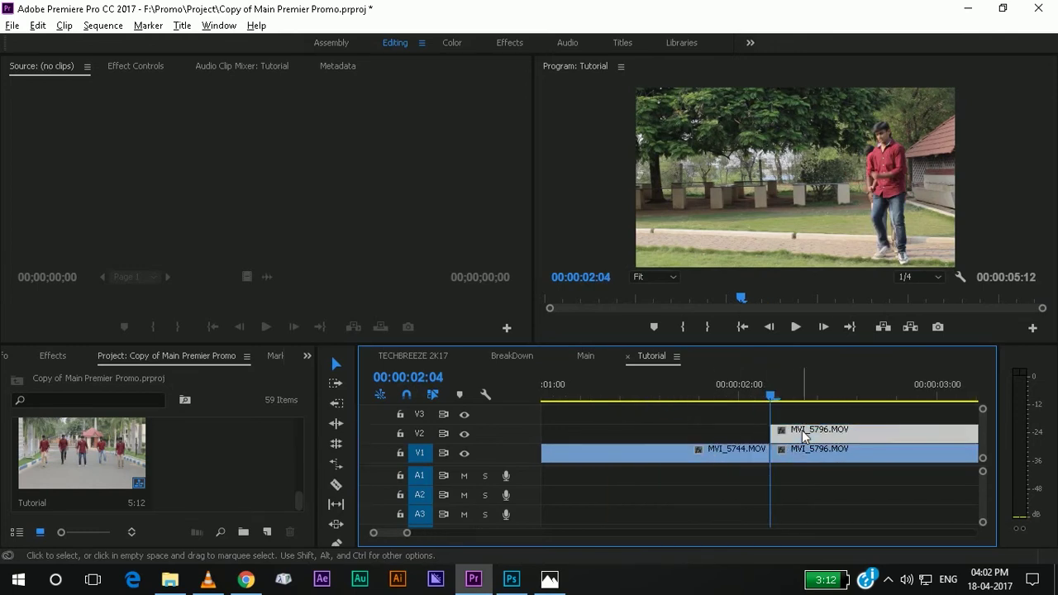
right_click(800, 434)
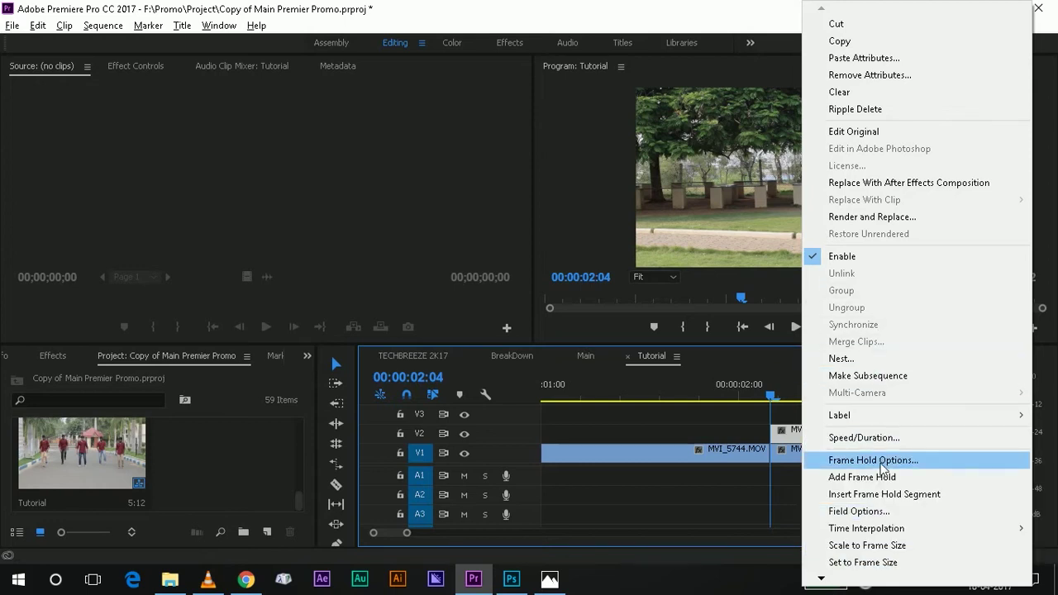
click(881, 465)
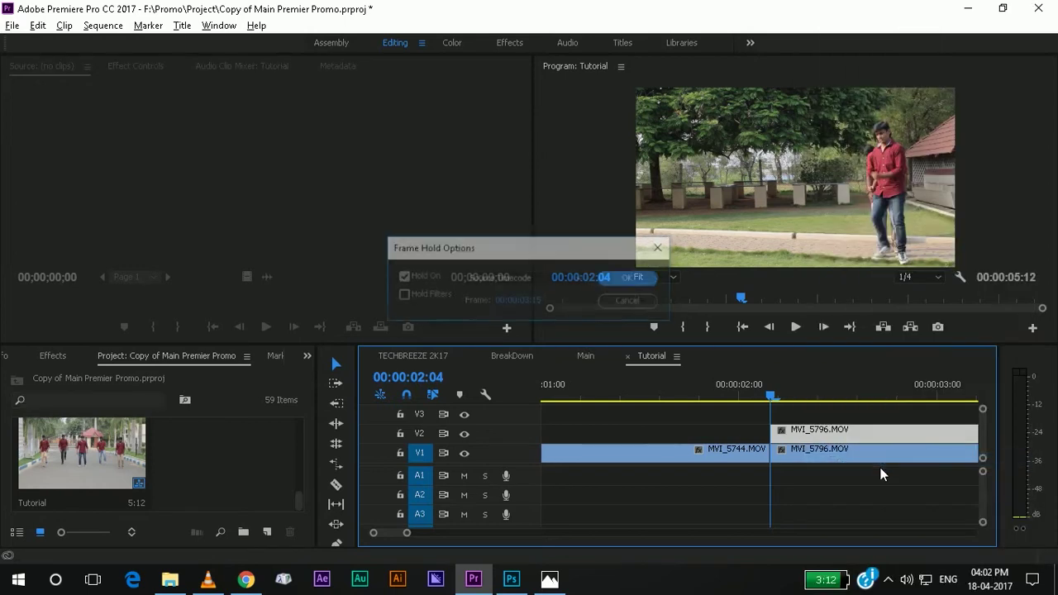
click(629, 302)
right_click(800, 453)
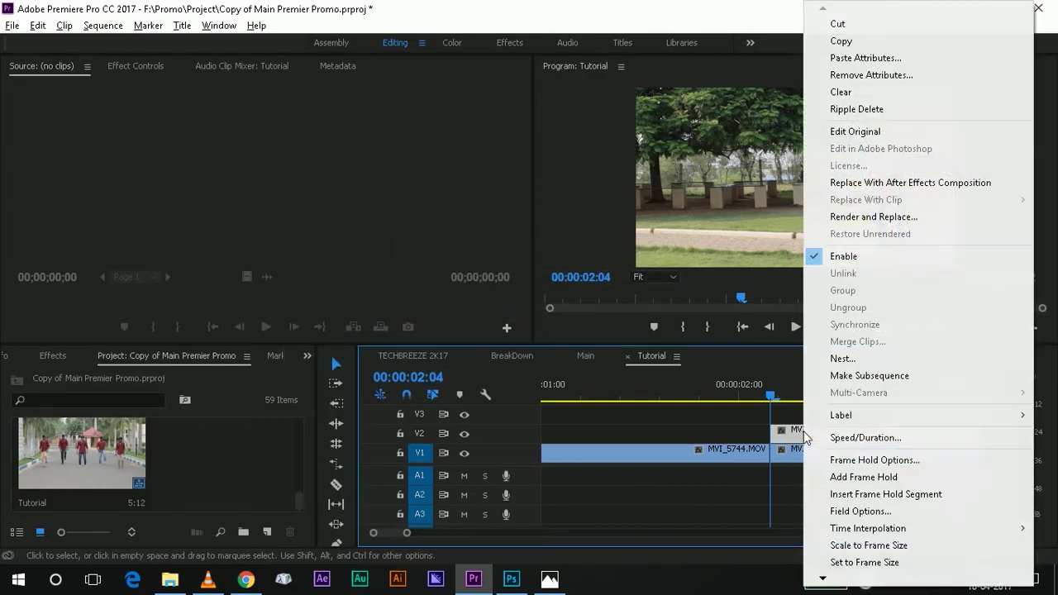
click(892, 475)
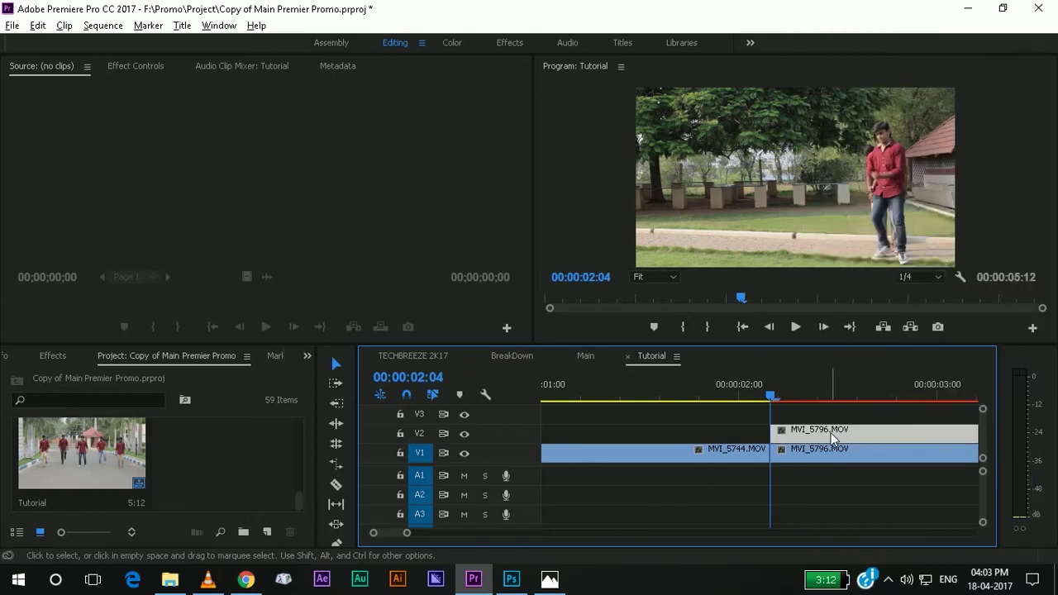
Step: Place a short piece of the held frame on V2 ending at the cut, and delete the held clip after the cut
drag(771, 433, 829, 432)
drag(827, 430, 786, 449)
key(ctrl)
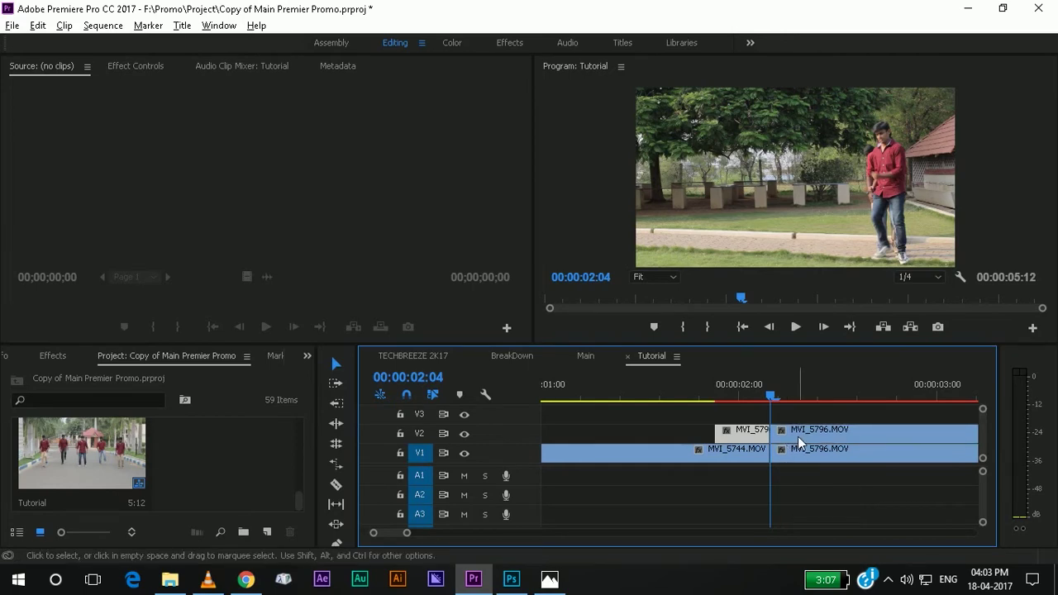
click(797, 436)
key(Delete)
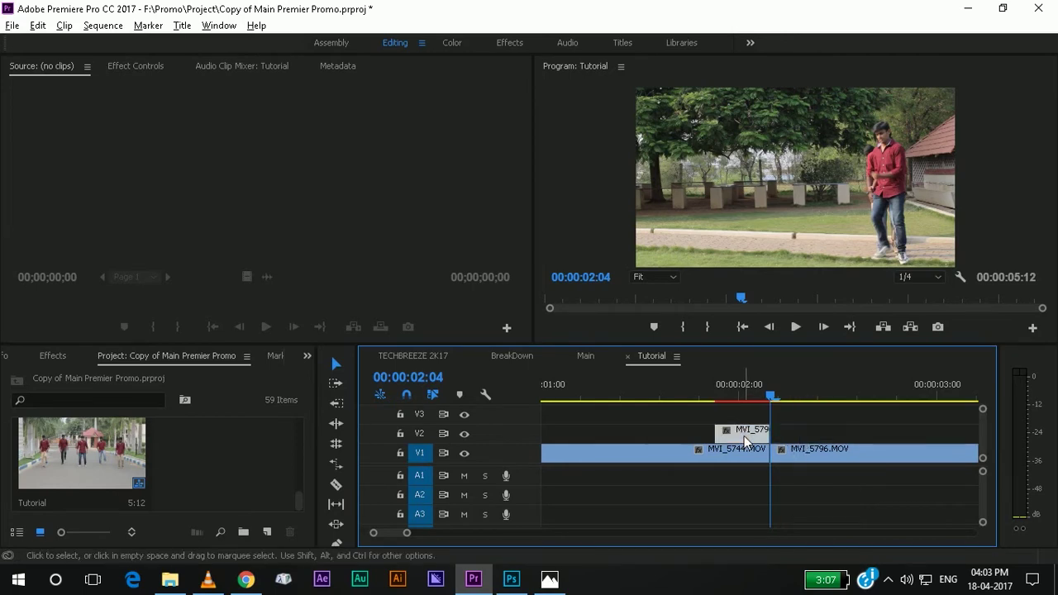
Step: Move the playhead to 00:00:02:00, select the short held clip on V2 and switch to the Effects workspace
key(Left)
key(Left)
key(Left)
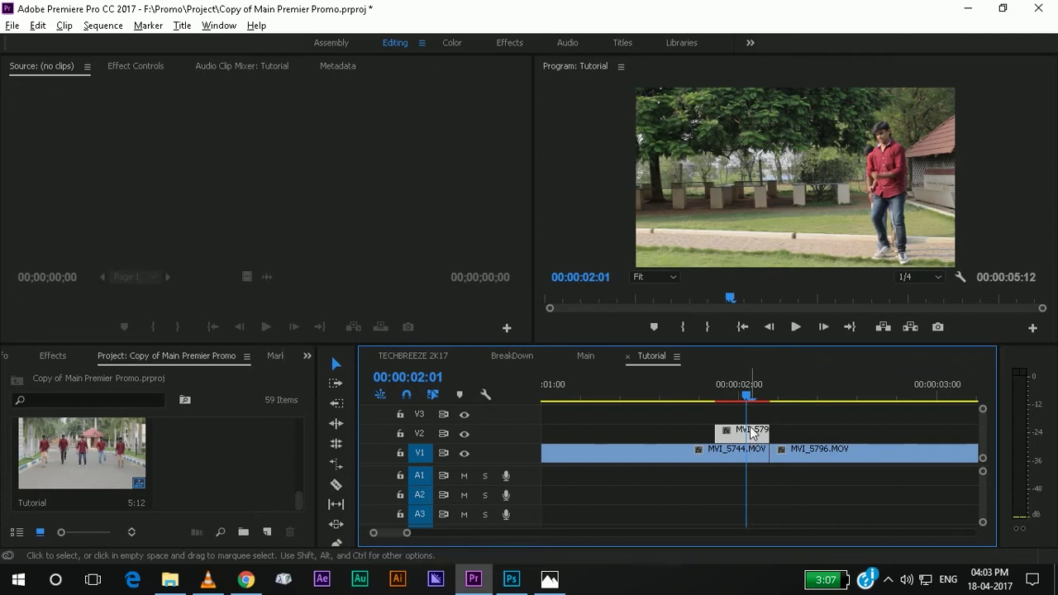
mouse_move(747, 394)
mouse_down()
mouse_move(711, 399)
mouse_move(739, 394)
mouse_up()
click(748, 436)
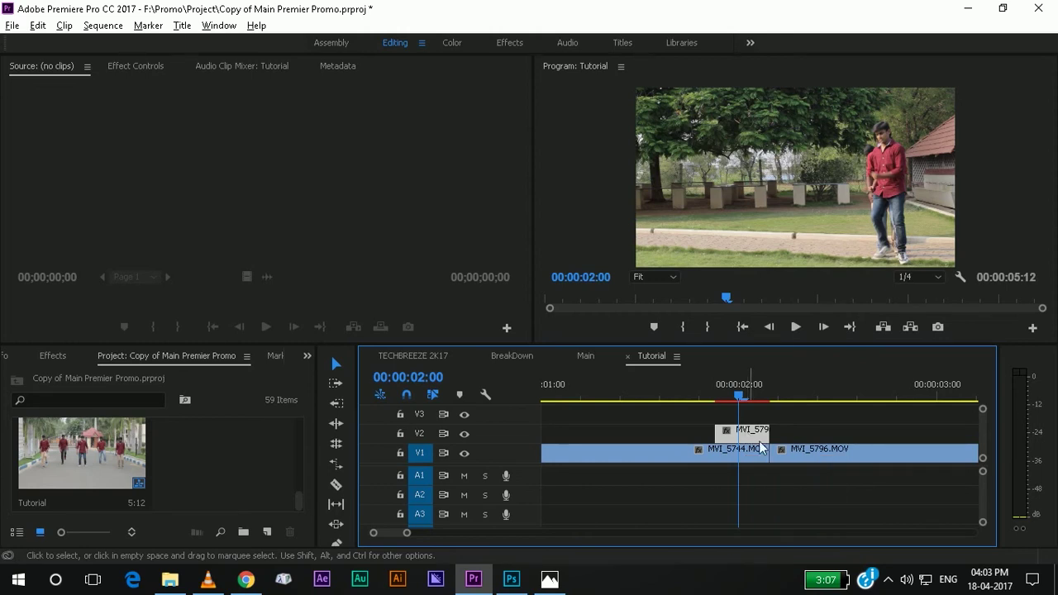
click(505, 42)
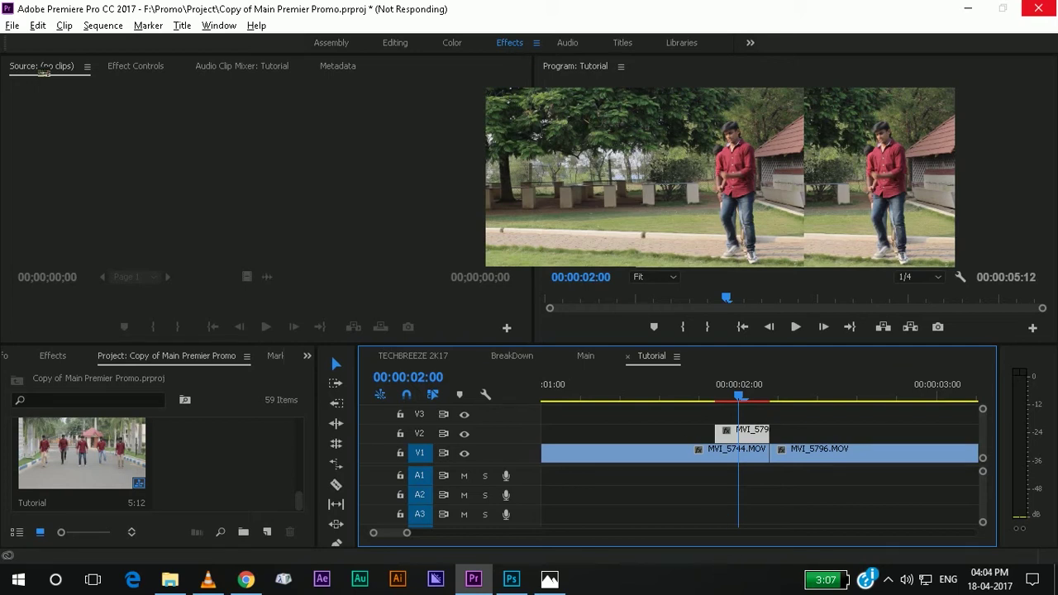
click(549, 580)
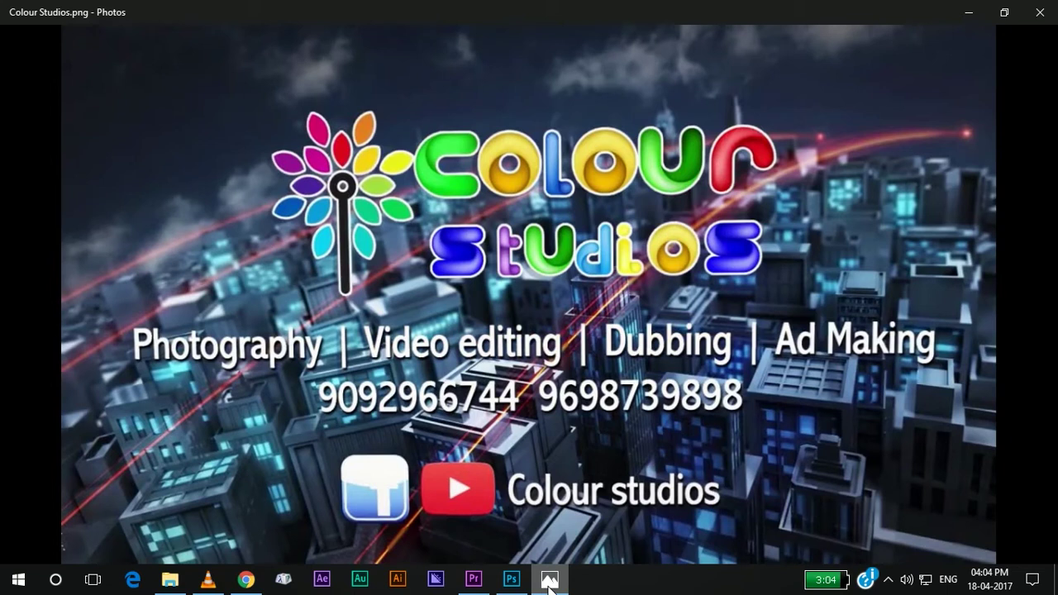
click(968, 12)
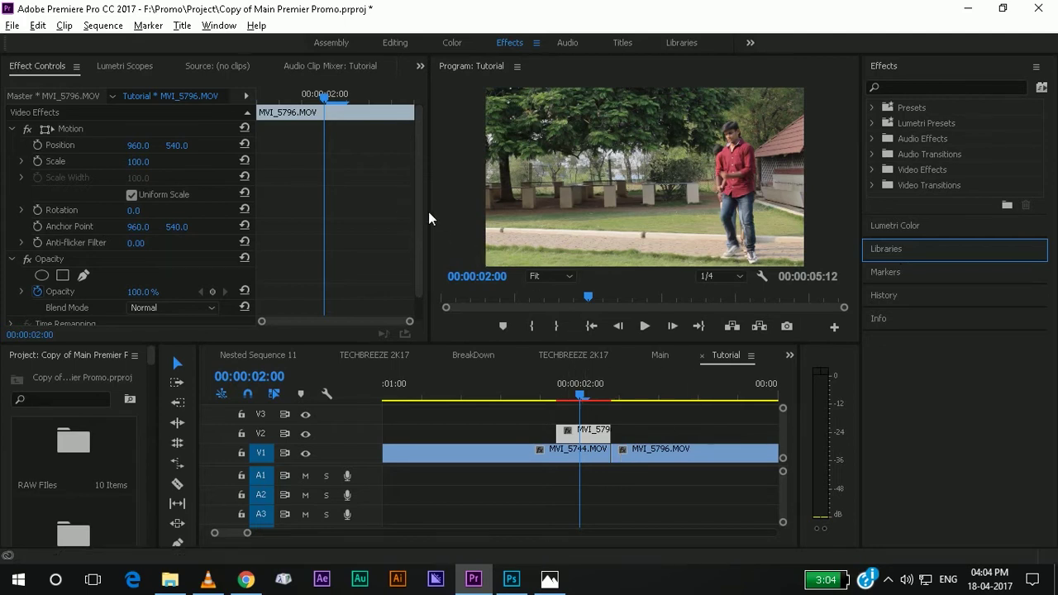
Step: Start a free-draw opacity mask on the held clip at 75% preview zoom, tracing the front man's head, neck and shoulder
drag(418, 216, 423, 169)
scroll(421, 253, down, 1)
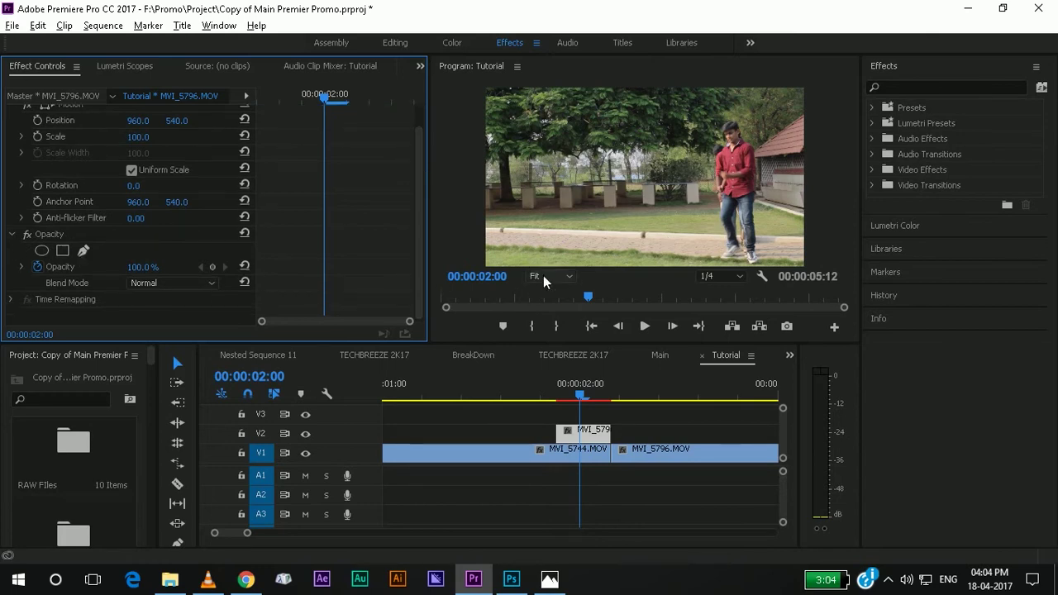
click(569, 276)
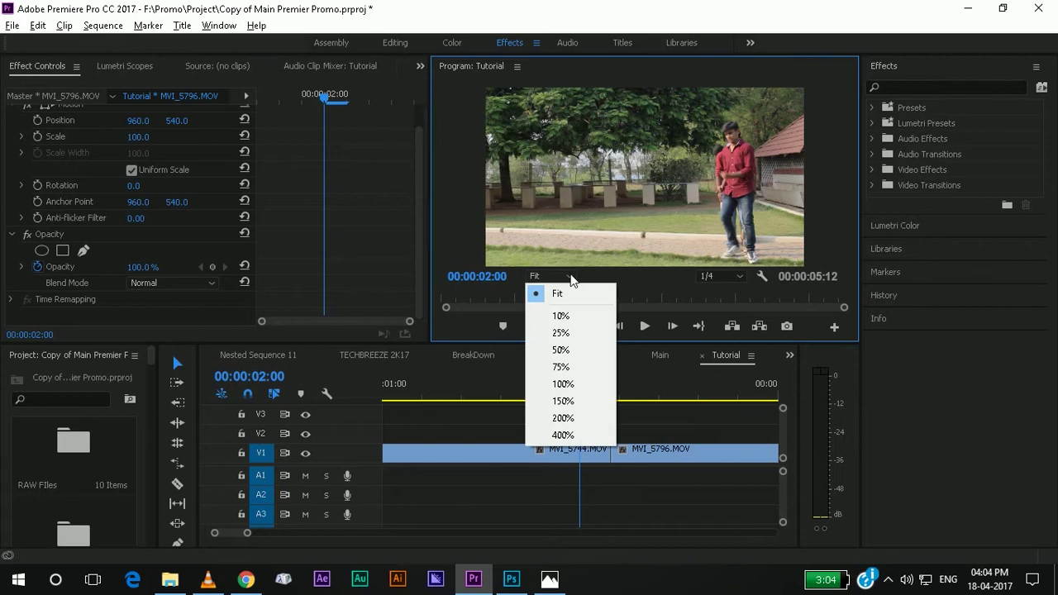
click(583, 367)
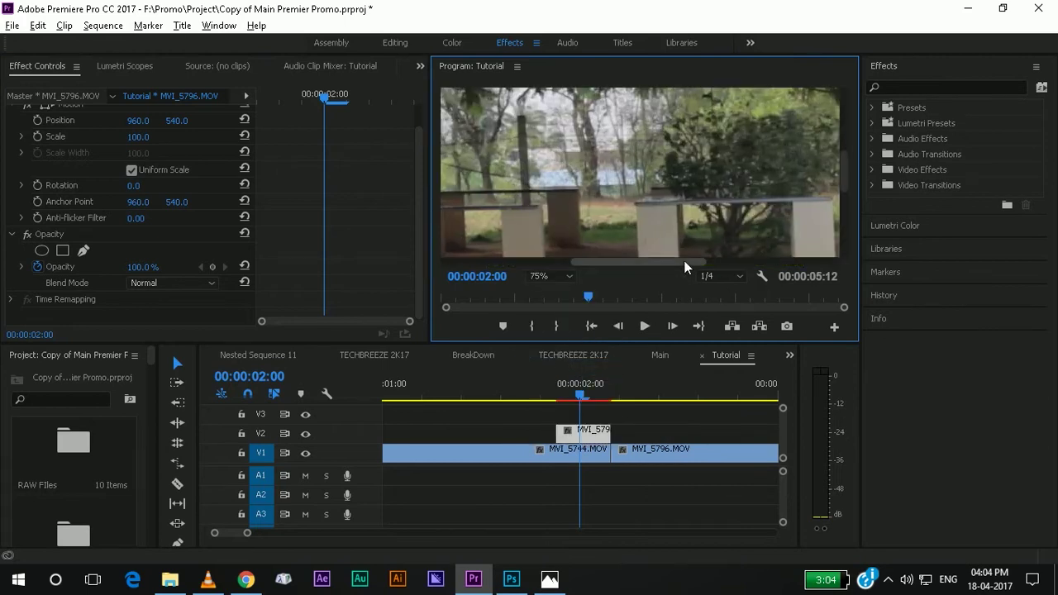
drag(686, 263, 846, 133)
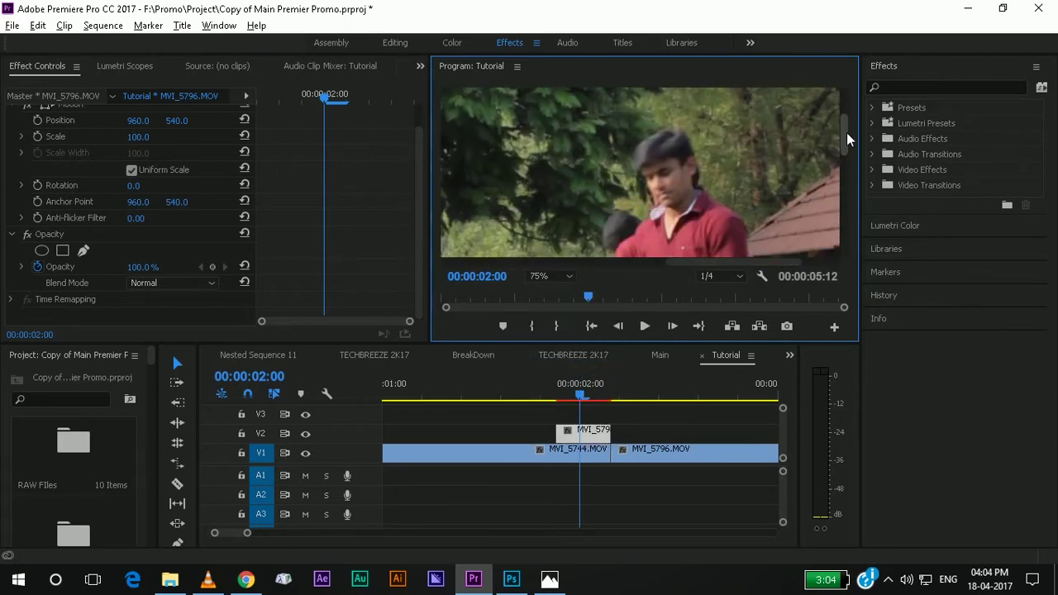
click(83, 250)
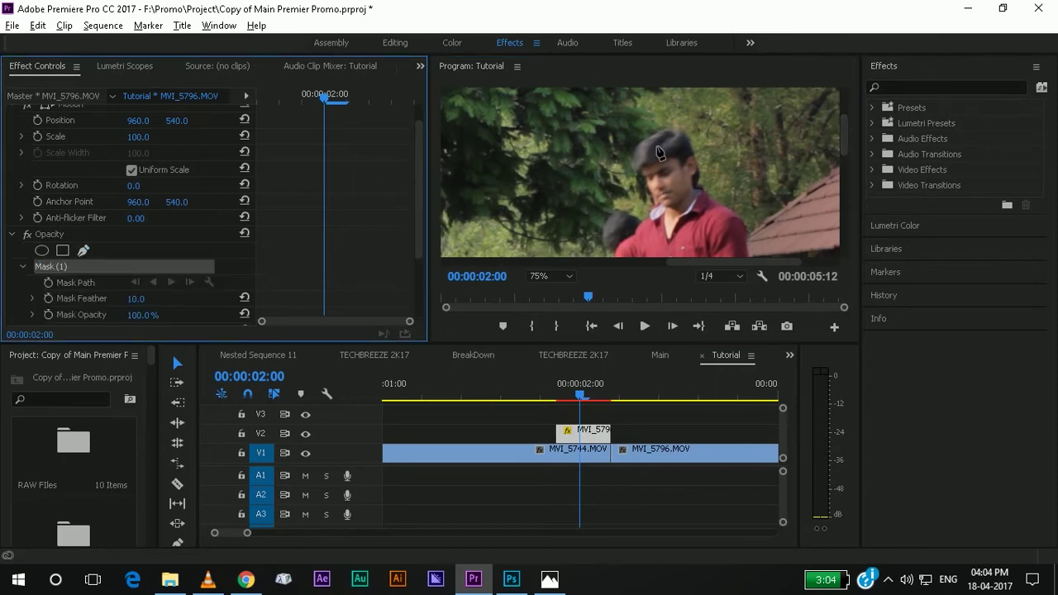
click(669, 130)
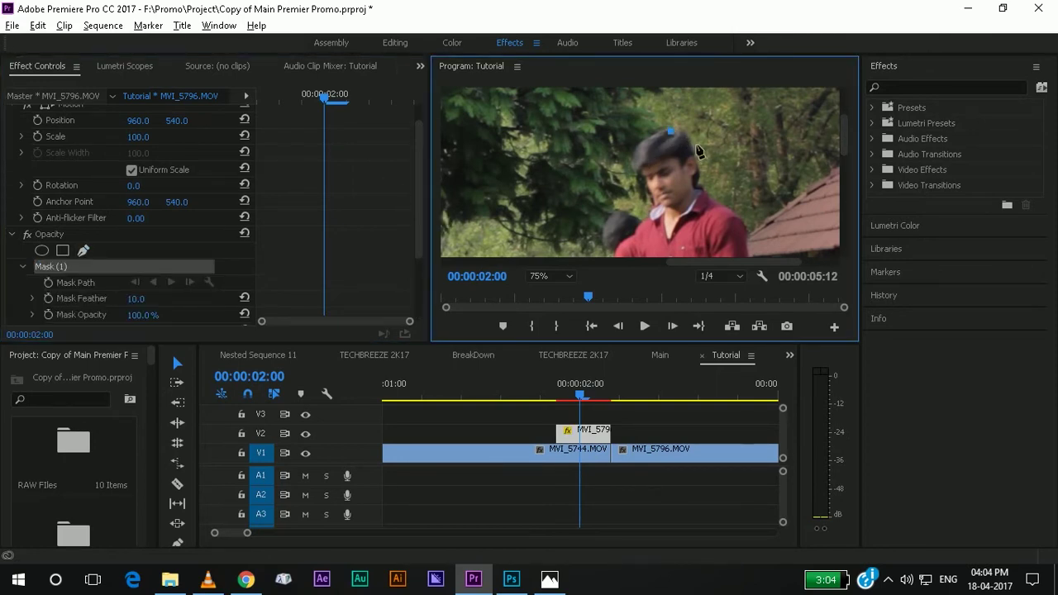
drag(694, 147, 705, 174)
click(699, 182)
click(721, 199)
click(741, 218)
Step: Continue the mask path down the man's outer side, around his front shoe and up the inside of that leg
key(Right)
key(Right)
key(Right)
drag(845, 143, 853, 187)
mouse_move(747, 167)
mouse_down()
mouse_move(740, 187)
mouse_move(752, 168)
mouse_up()
scroll(753, 186, down, 3)
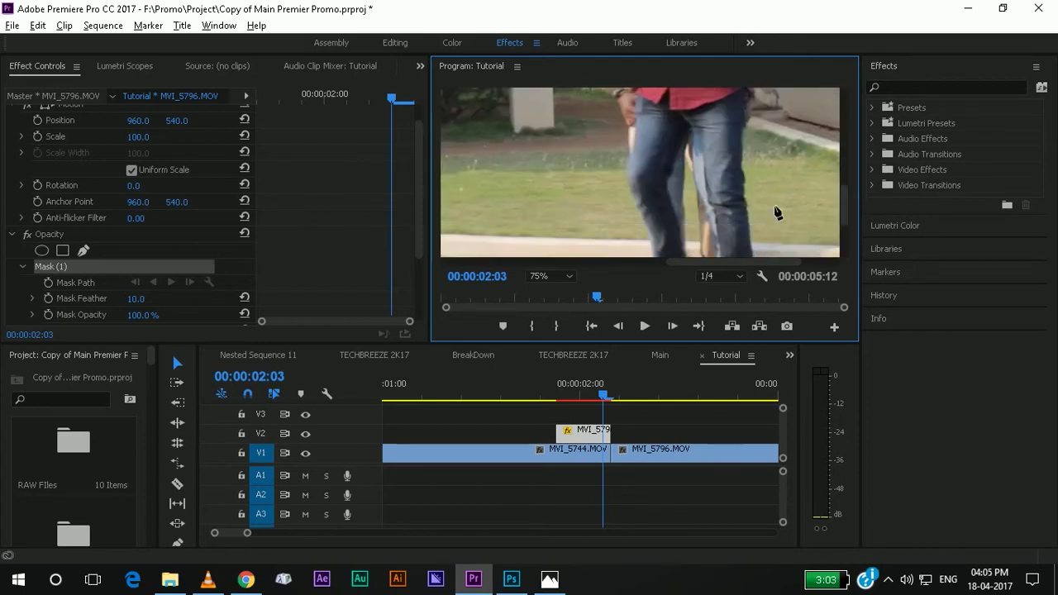
scroll(740, 184, down, 3)
click(717, 168)
click(719, 135)
key(Left)
key(Left)
key(Left)
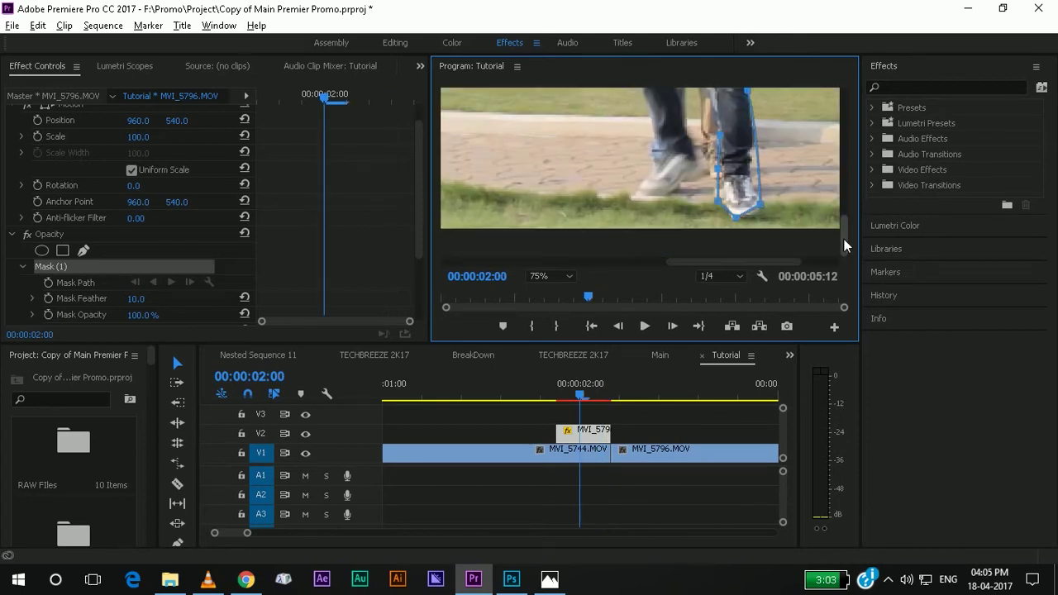
Step: Trace the mask around the man's other leg and up his torso, closing the path at his head
mouse_move(844, 240)
mouse_down()
mouse_move(844, 203)
mouse_move(844, 239)
mouse_up()
click(692, 159)
click(662, 198)
click(622, 176)
scroll(843, 233, up, 4)
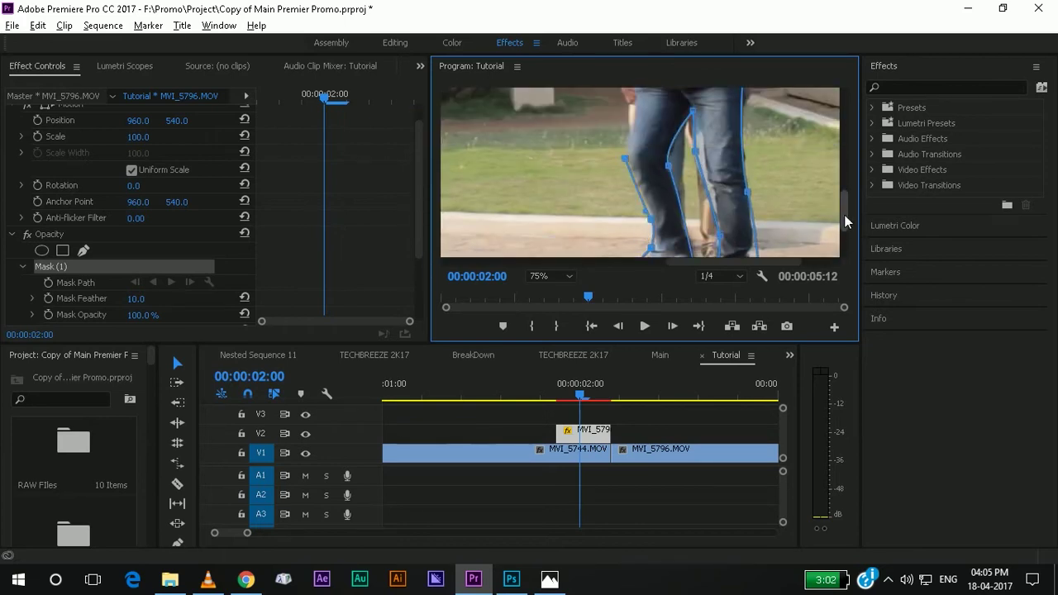
scroll(630, 177, up, 4)
scroll(632, 142, up, 3)
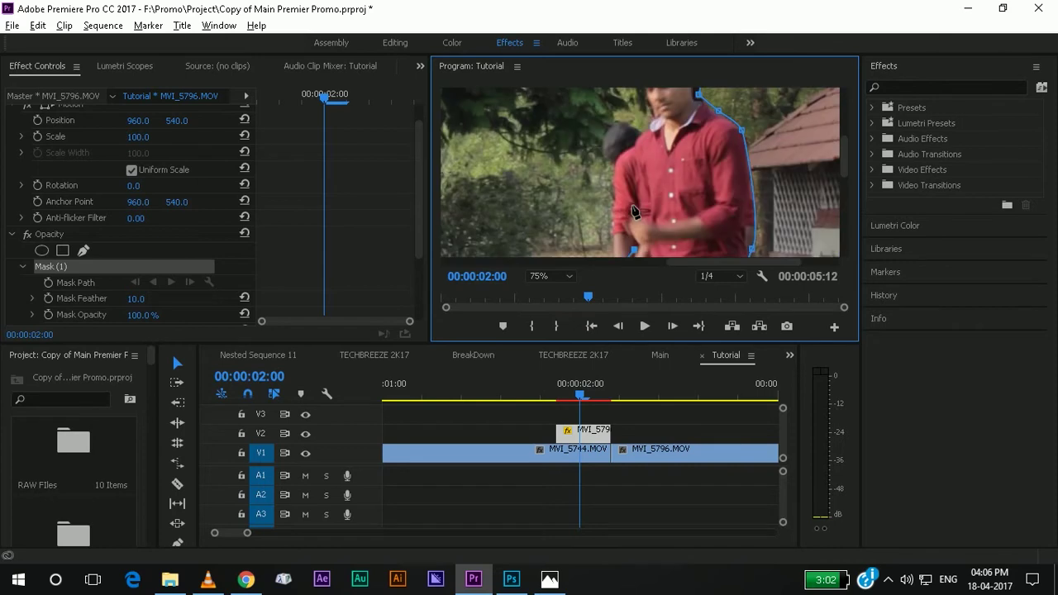
scroll(653, 220, up, 3)
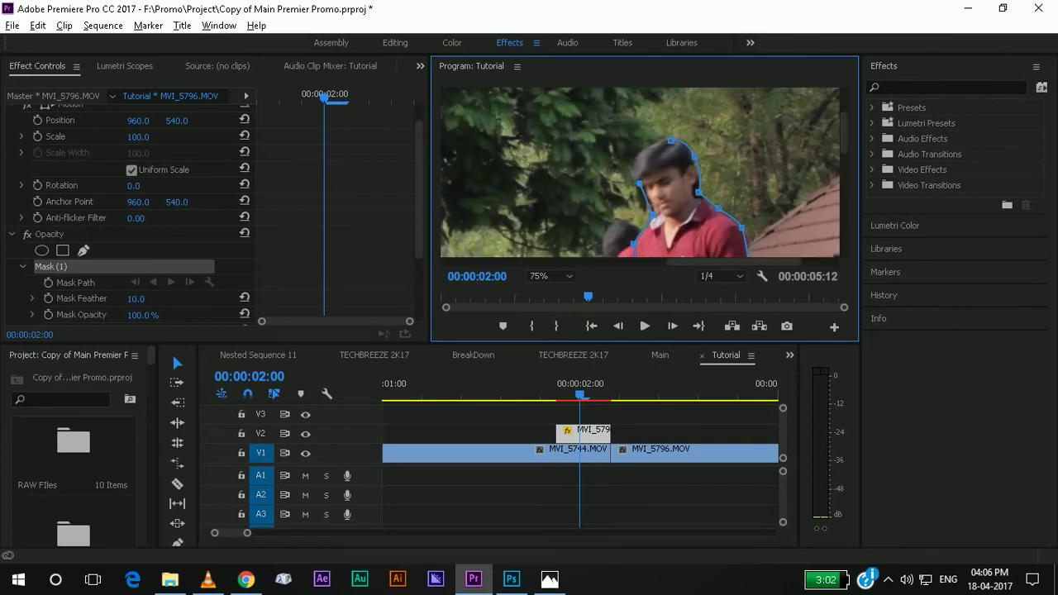
Step: Fit the whole frame in the program preview and play the masked cutout across the cut between the two clips
click(552, 276)
click(555, 295)
click(618, 489)
key(space)
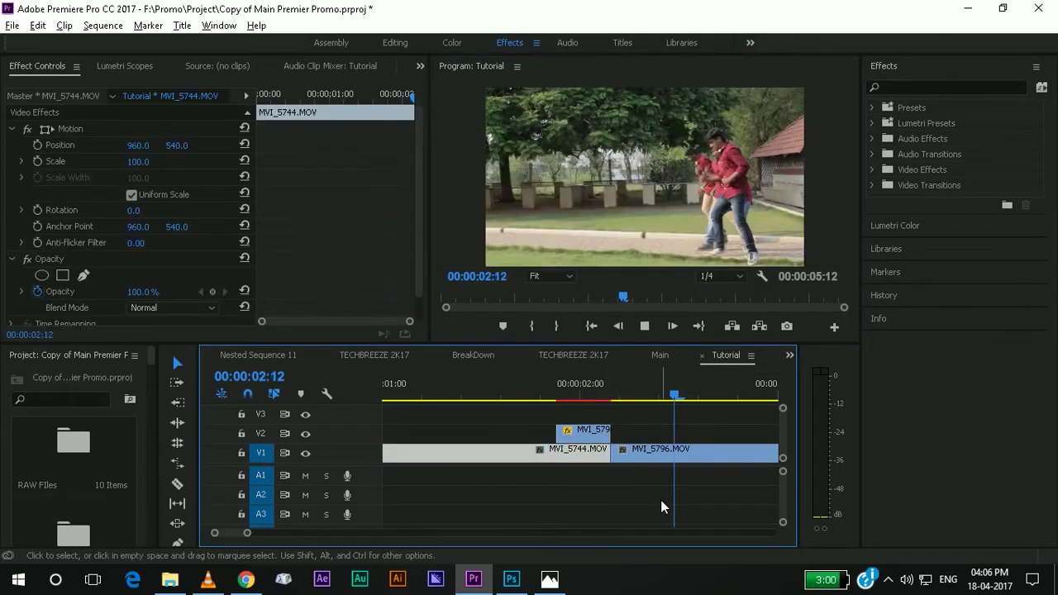
key(j)
key(l)
key(space)
click(579, 381)
mouse_move(581, 385)
mouse_down()
mouse_move(548, 389)
mouse_move(585, 395)
mouse_up()
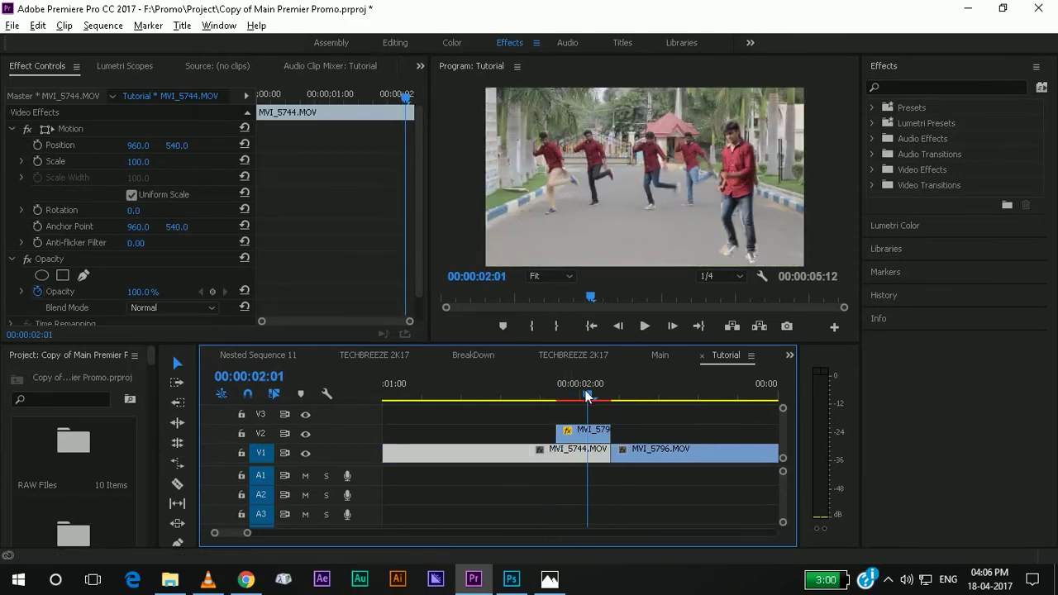
Step: Search the effects for "crop" and apply the Crop effect to the held MVI_5796.MOV clip on V2
drag(587, 397, 555, 398)
click(587, 434)
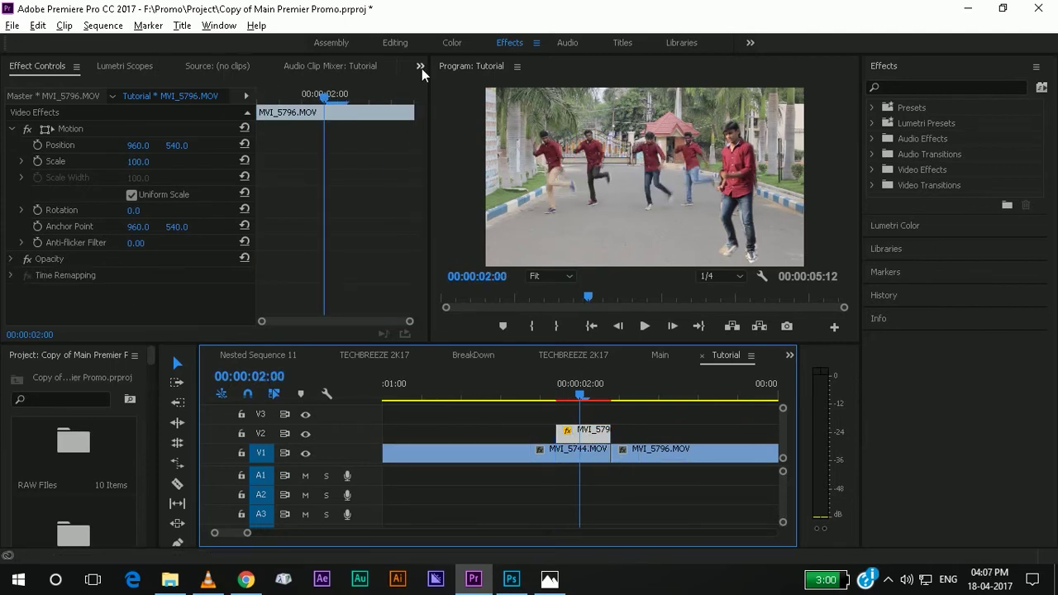
click(420, 66)
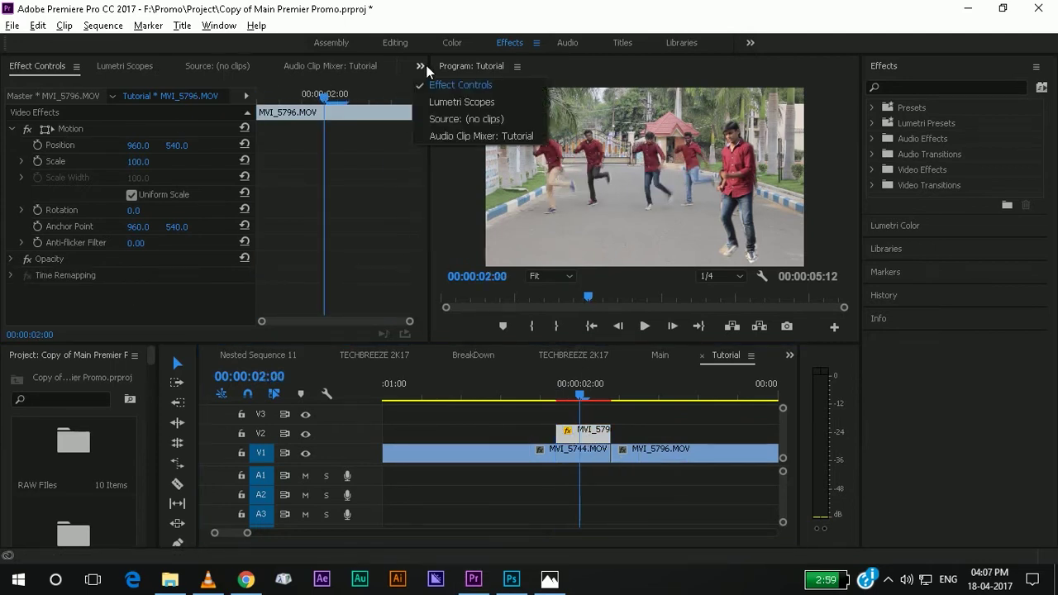
click(900, 88)
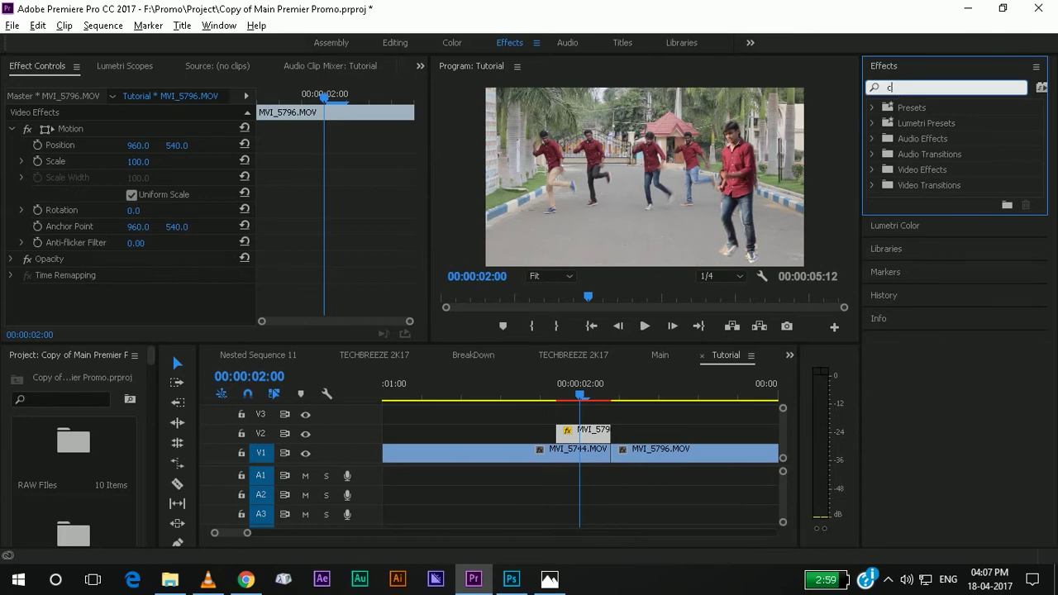
text(crop)
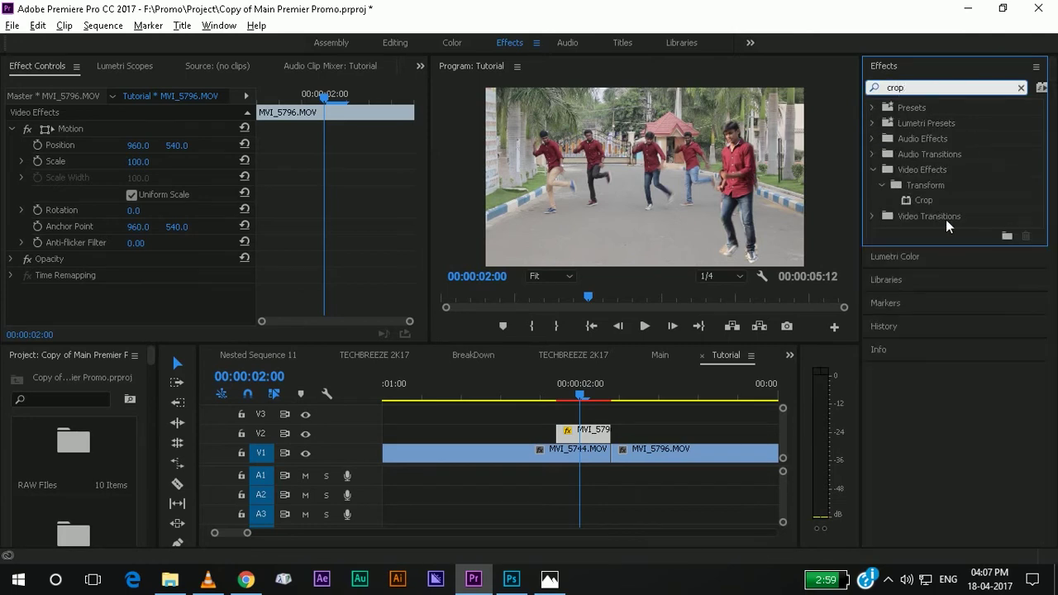
drag(936, 201, 593, 441)
Step: Keyframe Crop's Top value at the held clip's start (00:00:01:22), undoing the stray Bottom crop and raising Top until the man is cropped out
drag(581, 395, 555, 398)
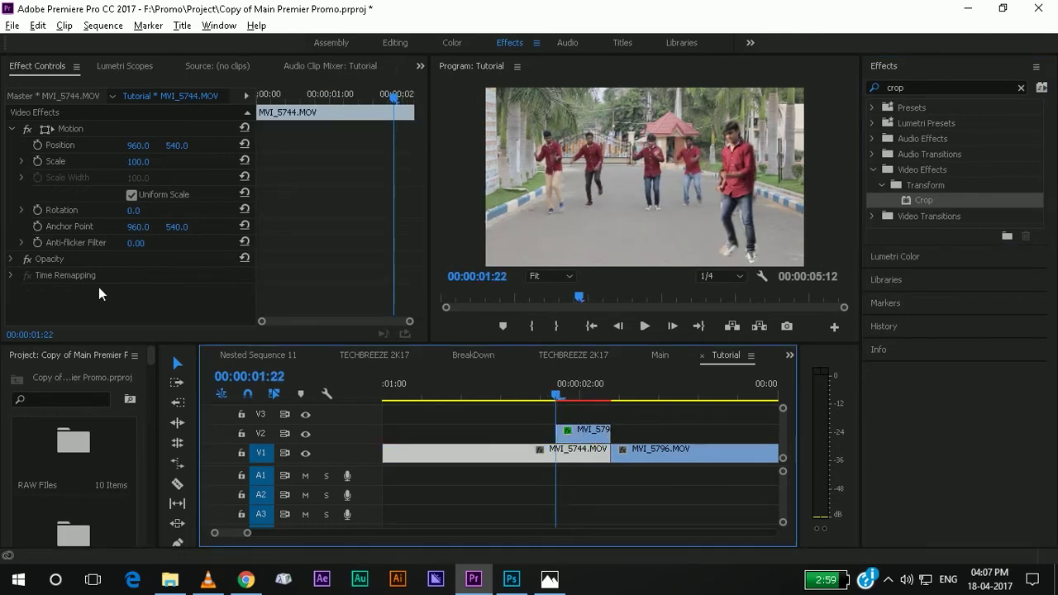
click(583, 431)
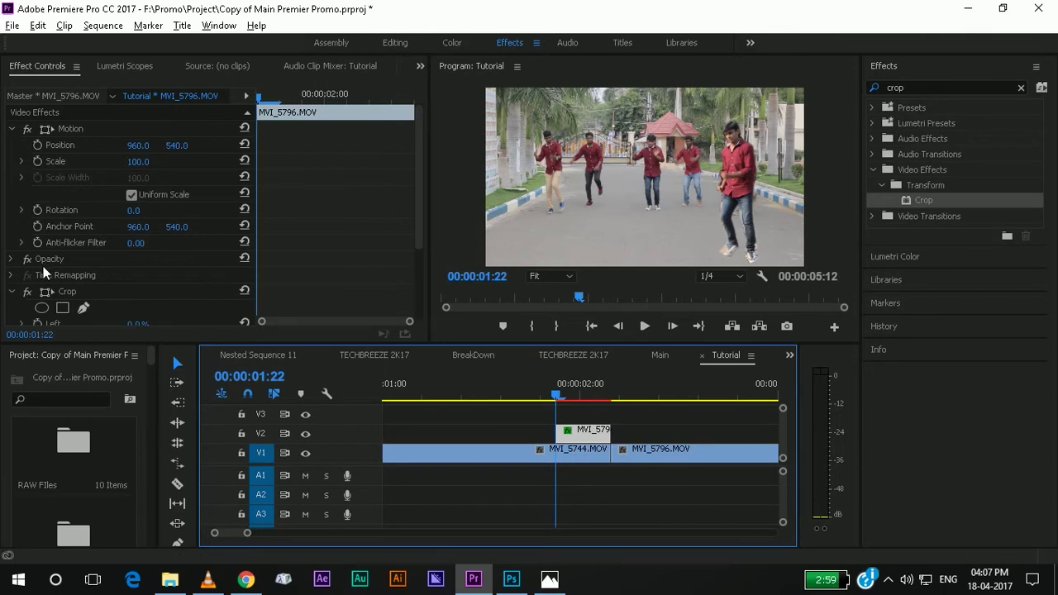
drag(419, 243, 419, 242)
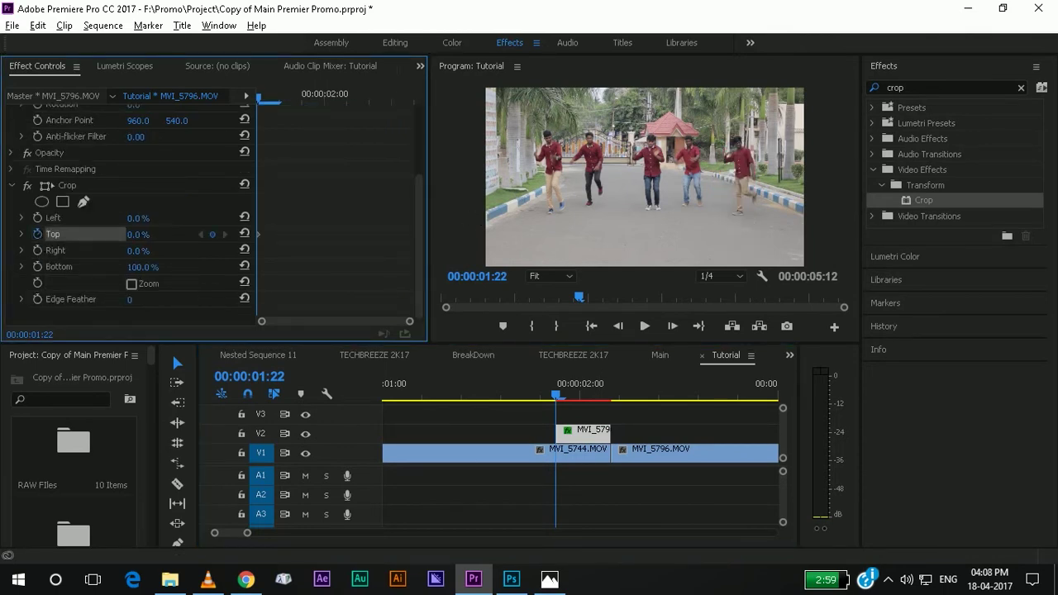
key(ctrl+z)
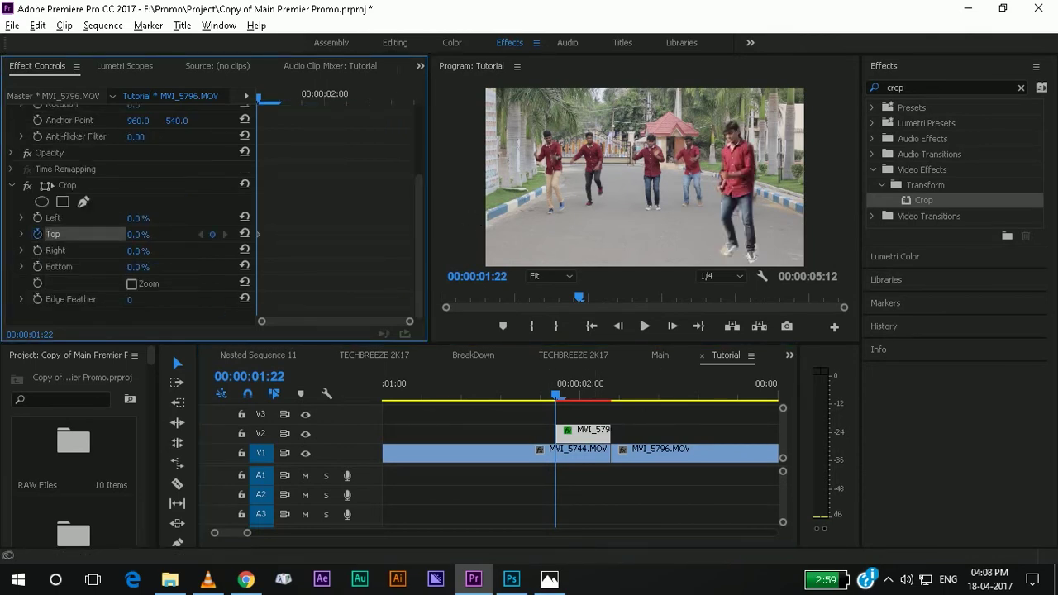
drag(138, 234, 611, 396)
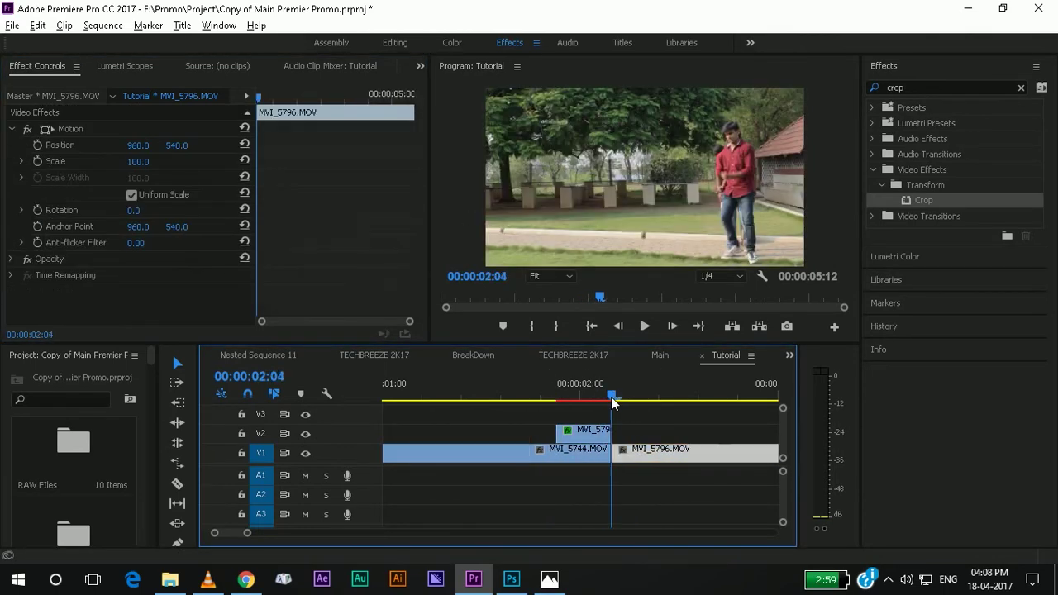
Step: Set the held clip's Crop Top value to 0% at 00:00:02:04, the end of the clip
key(Left)
click(603, 434)
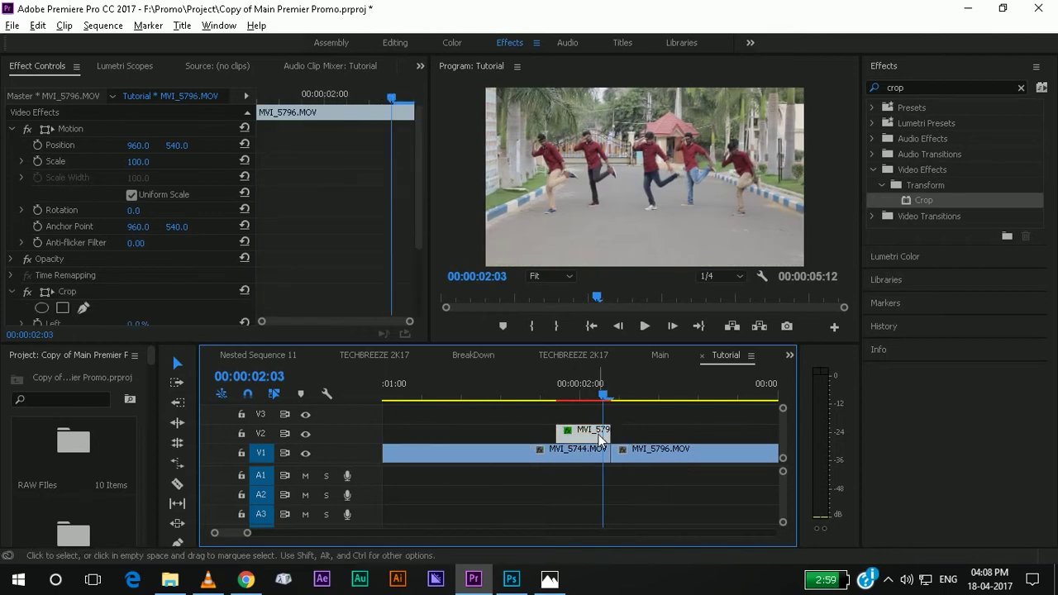
key(Right)
click(560, 430)
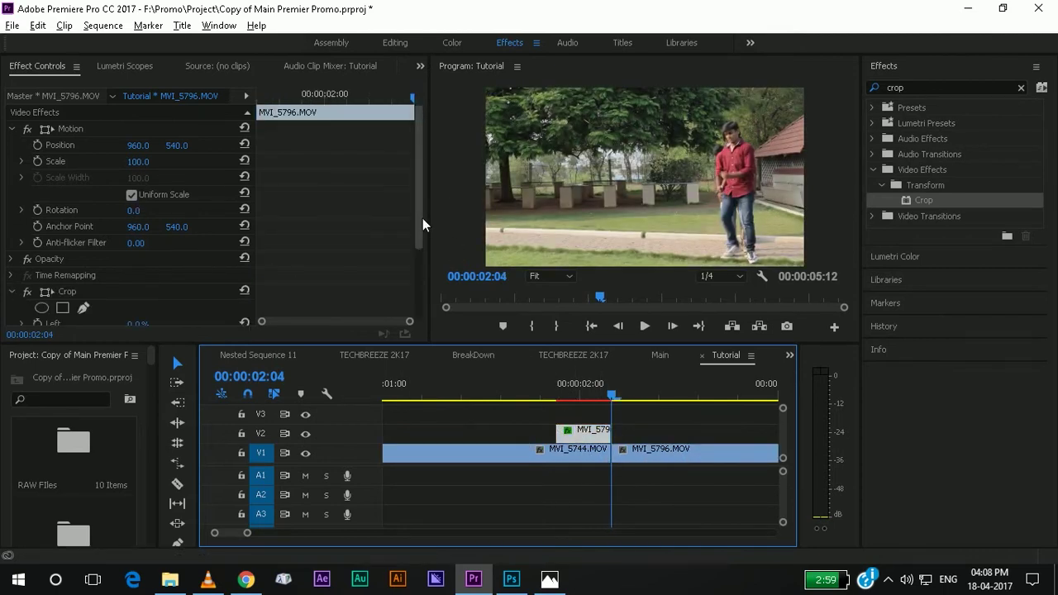
click(145, 236)
text(0)
key(Return)
Step: Play the animated crop transition repeatedly from before the held clip across the cut
click(538, 387)
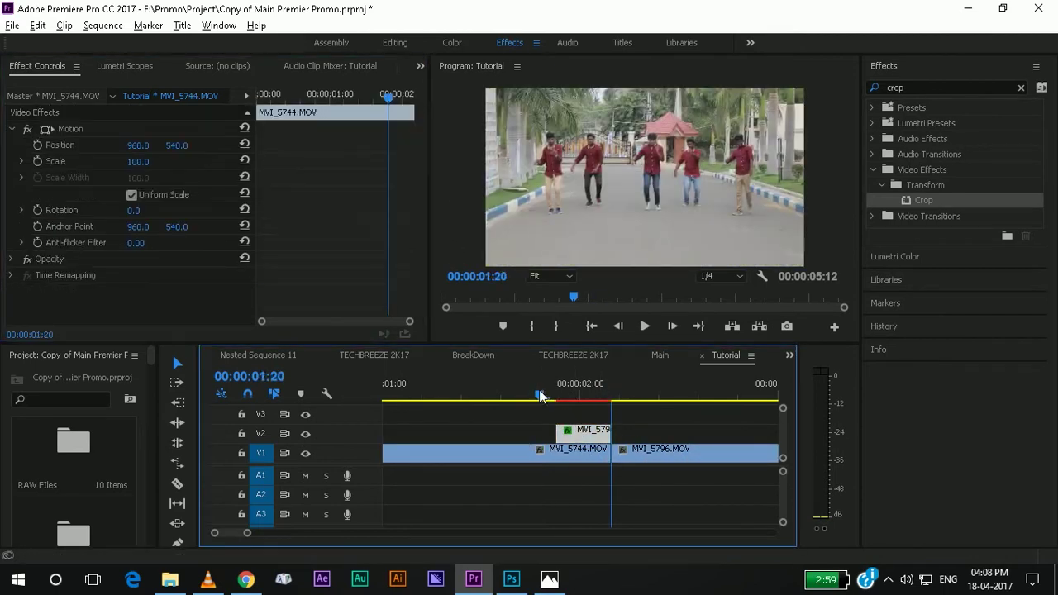
key(space)
click(509, 382)
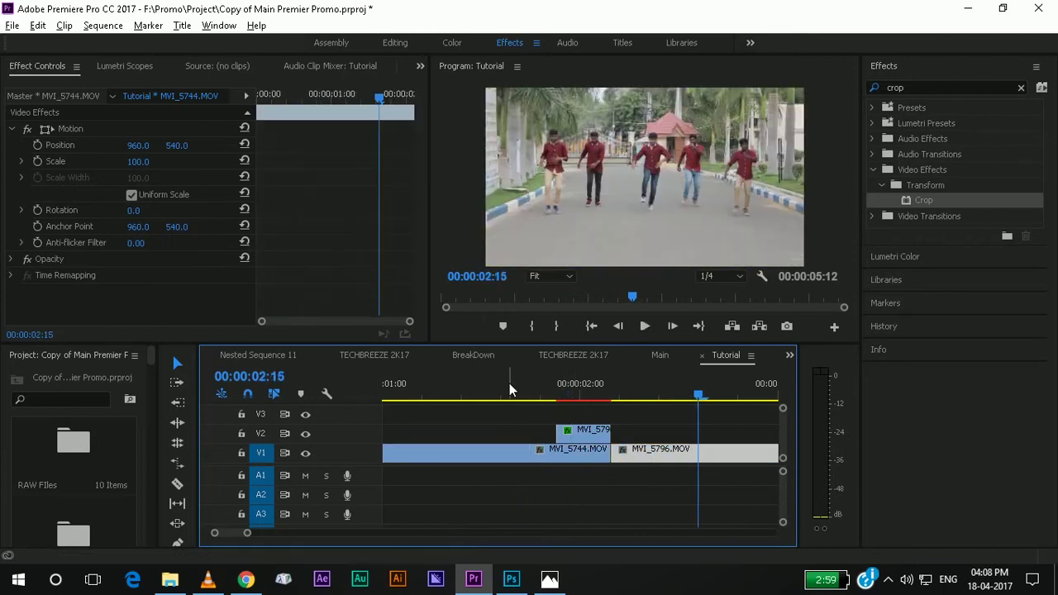
key(space)
click(509, 382)
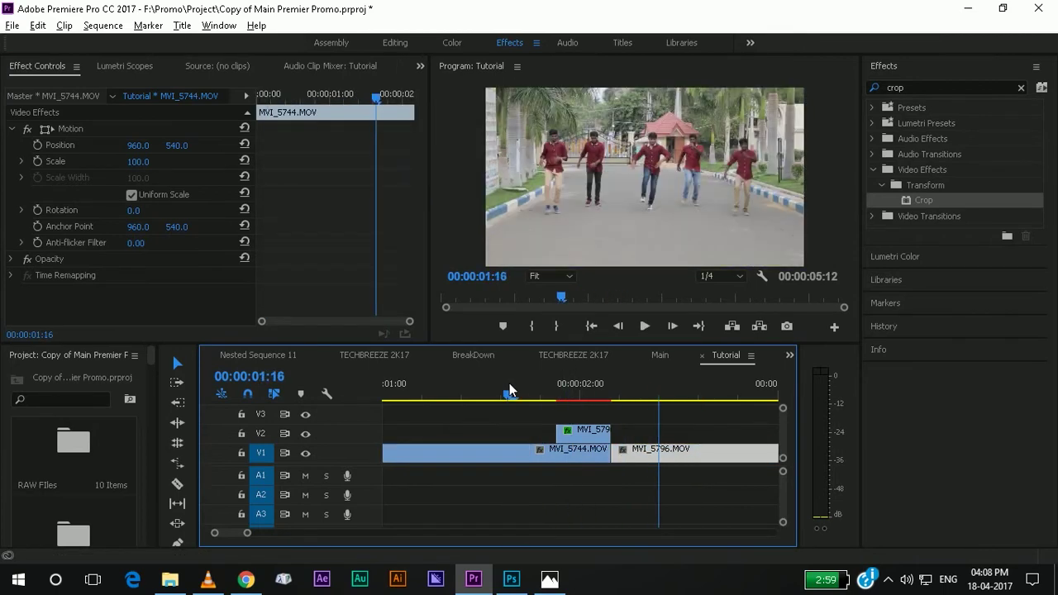
key(space)
click(509, 382)
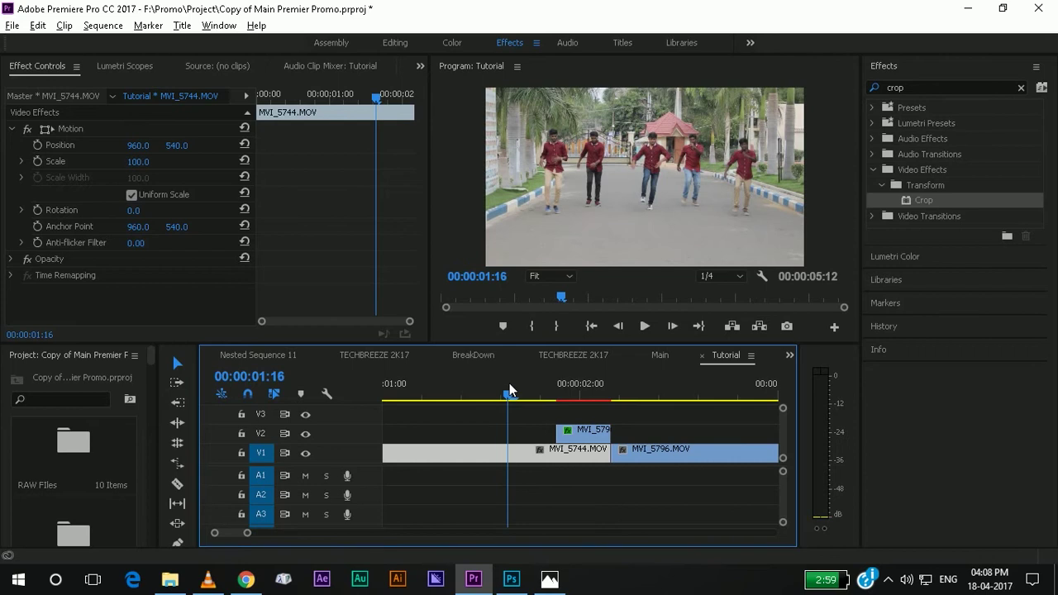
key(space)
click(628, 400)
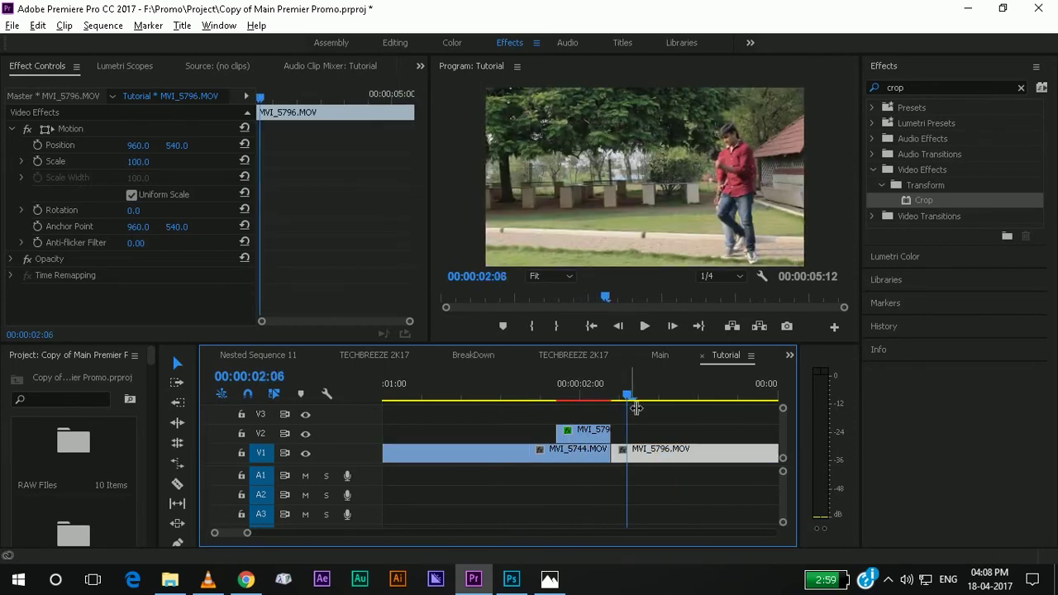
Step: Inspect the cutout's torso and head at 00:00:02:03 with the preview at 150%, and return the preview to Fit
click(608, 391)
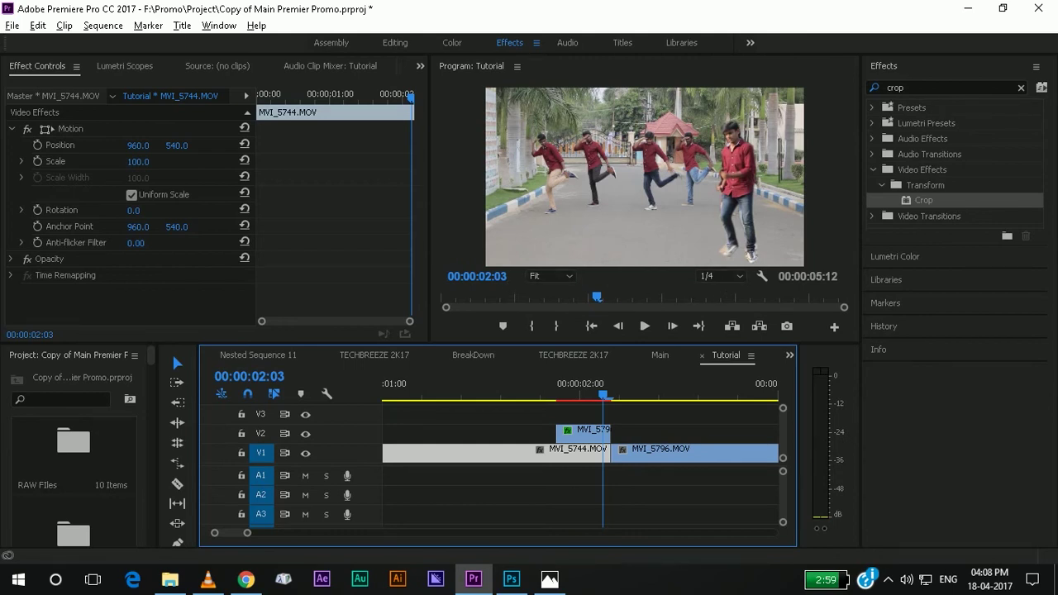
click(552, 276)
click(562, 401)
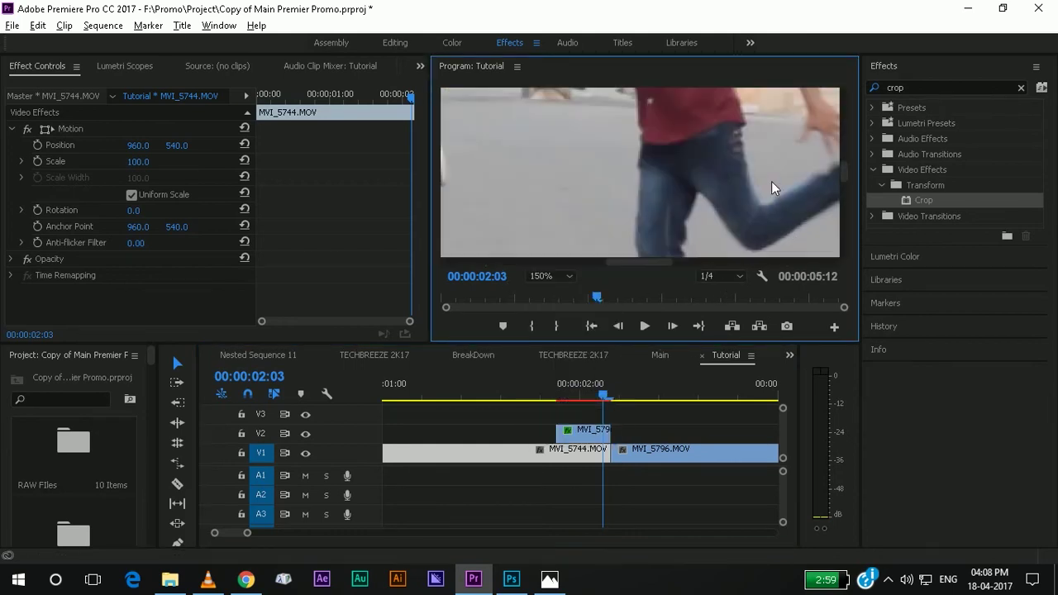
drag(684, 263, 755, 267)
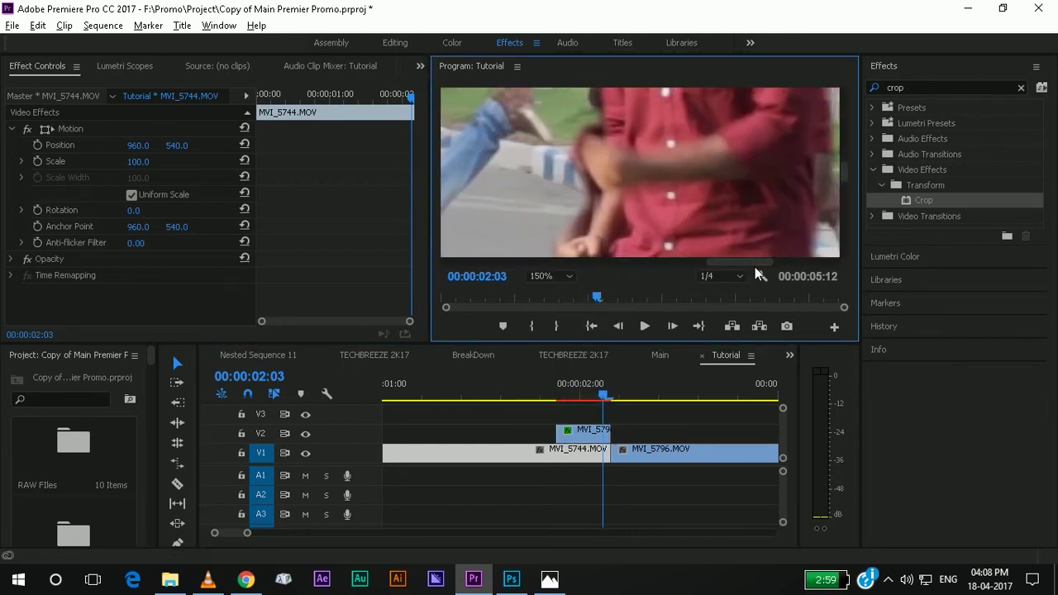
drag(844, 177, 838, 142)
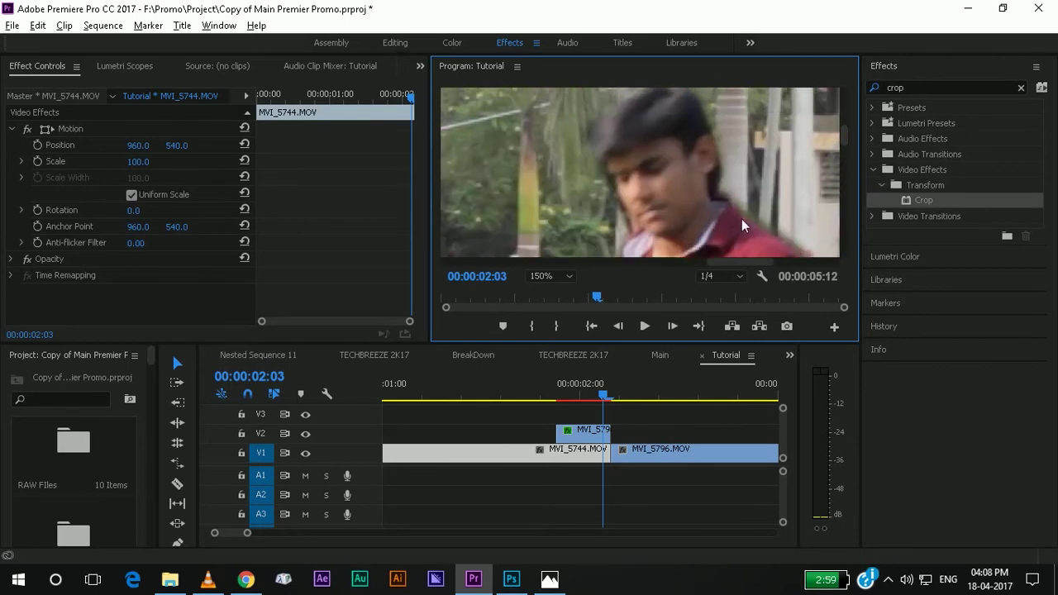
click(551, 276)
click(544, 288)
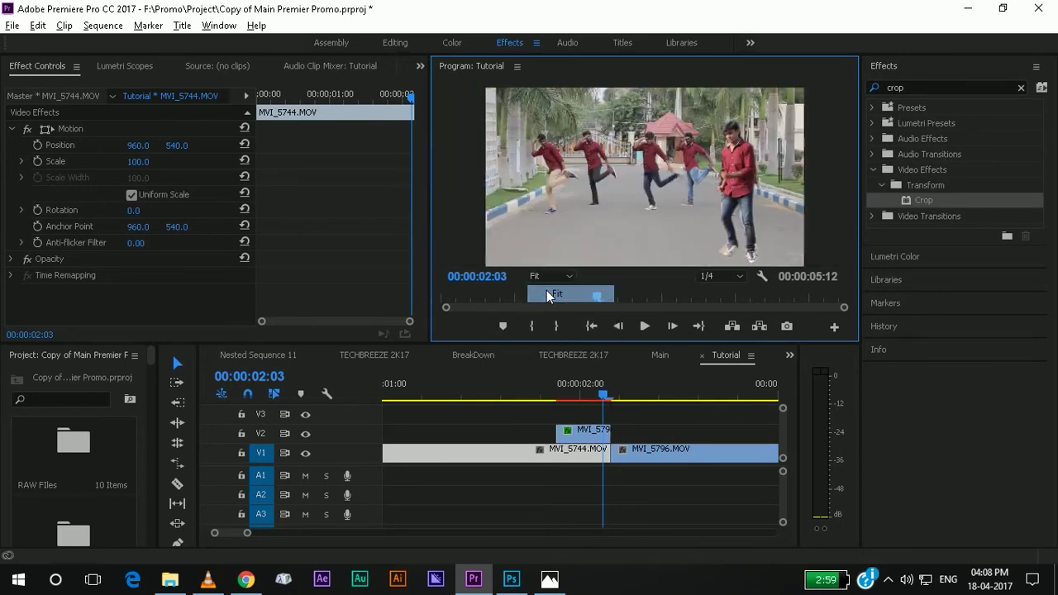
Step: Compare the held clip with the frames past the cut, and briefly hide V1 to examine the masked man alone
click(615, 497)
click(601, 434)
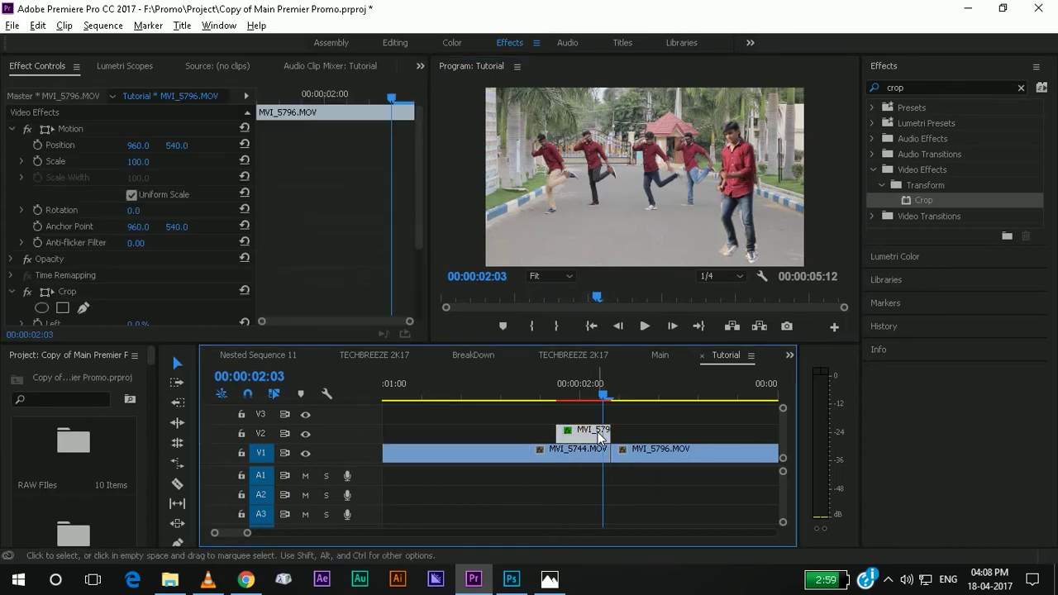
mouse_move(606, 396)
mouse_down()
mouse_move(638, 394)
mouse_move(625, 397)
mouse_up()
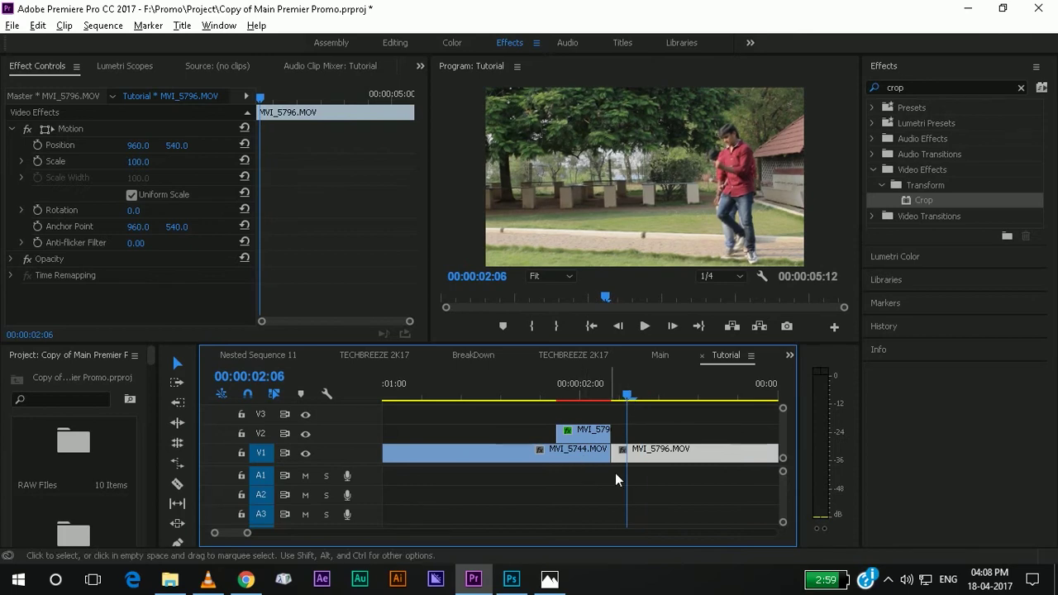
click(596, 438)
drag(629, 398, 602, 393)
click(305, 453)
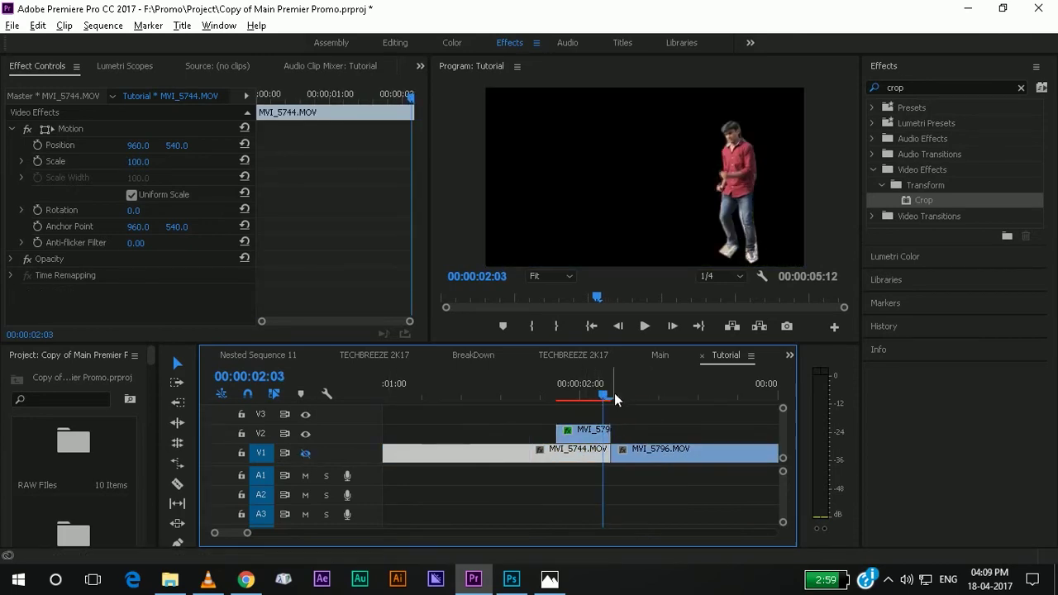
click(306, 453)
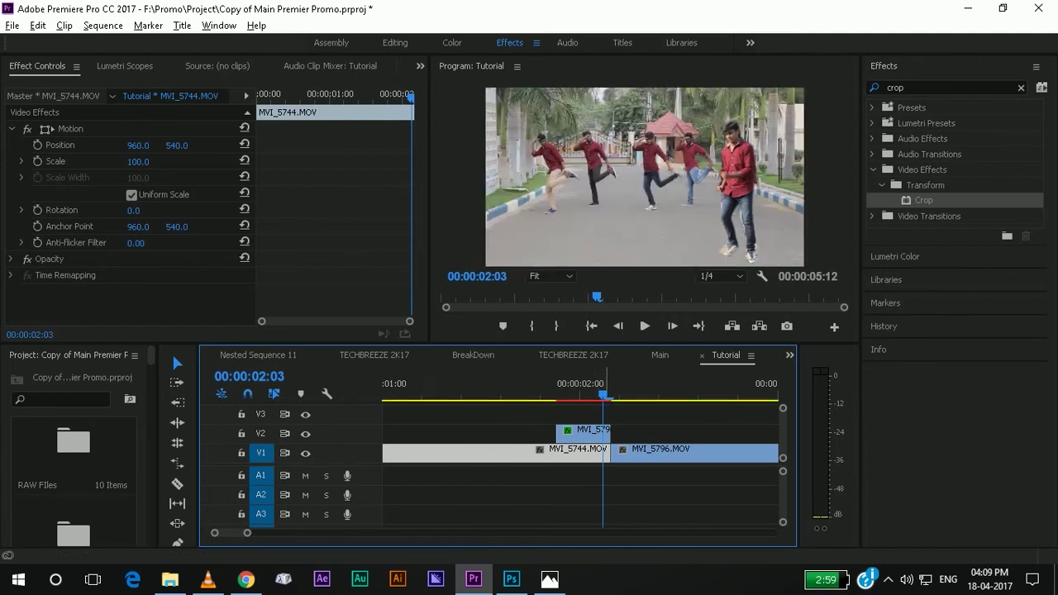
Step: Export the frame at 00:00:02:04 as a PNG imported into the project, and locate the still in the widened project bin
key(Right)
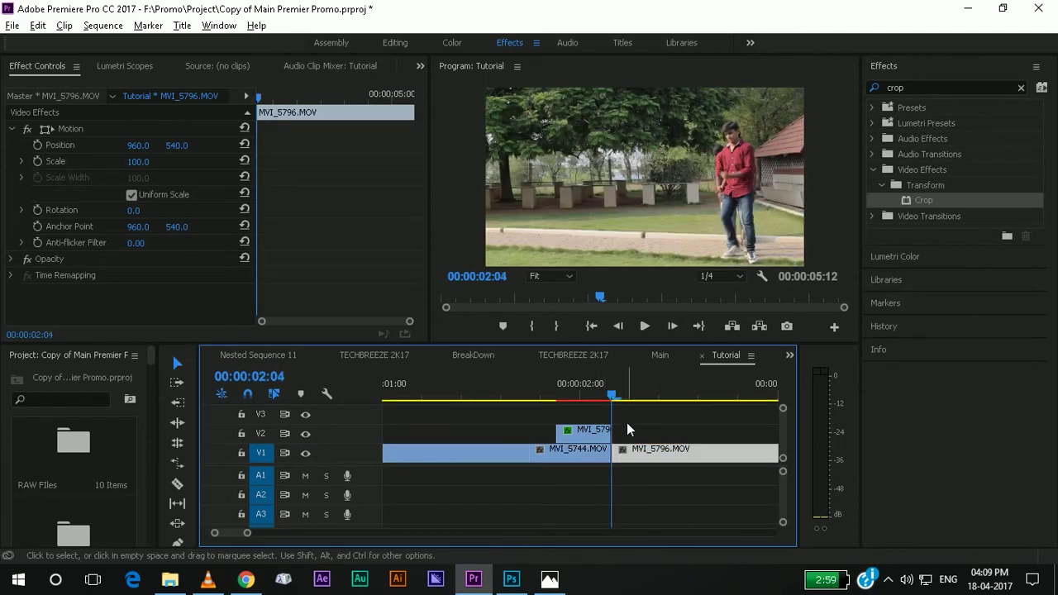
click(790, 327)
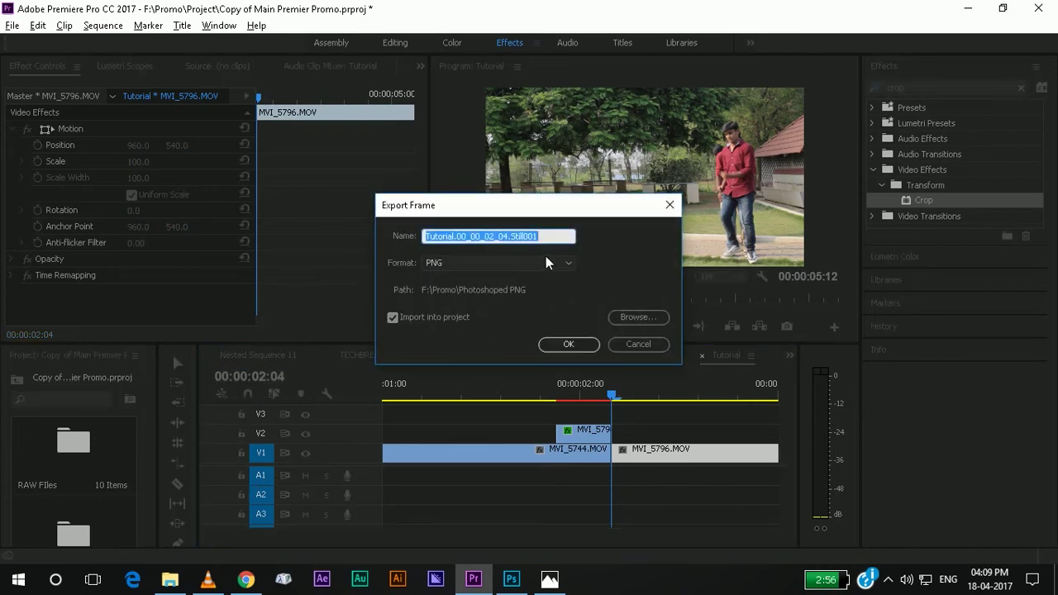
click(576, 346)
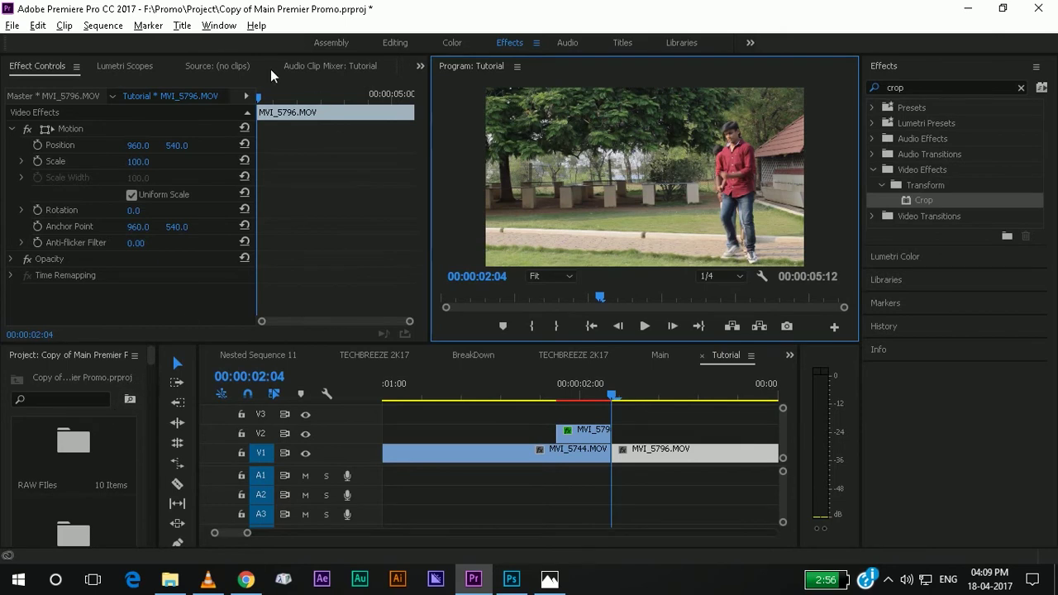
click(149, 398)
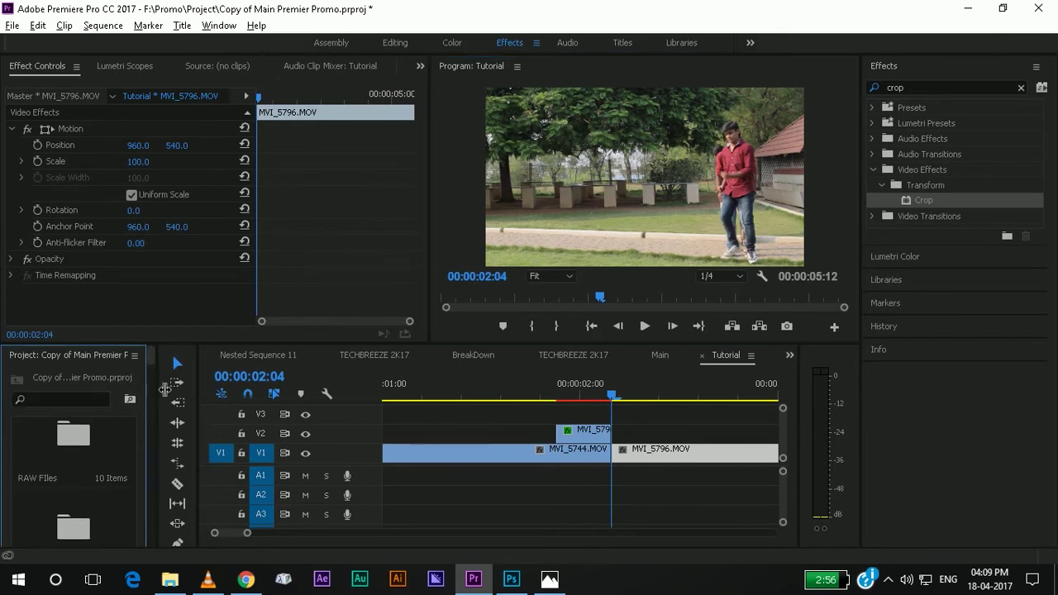
mouse_move(165, 388)
mouse_down()
mouse_move(289, 391)
mouse_move(280, 403)
mouse_up()
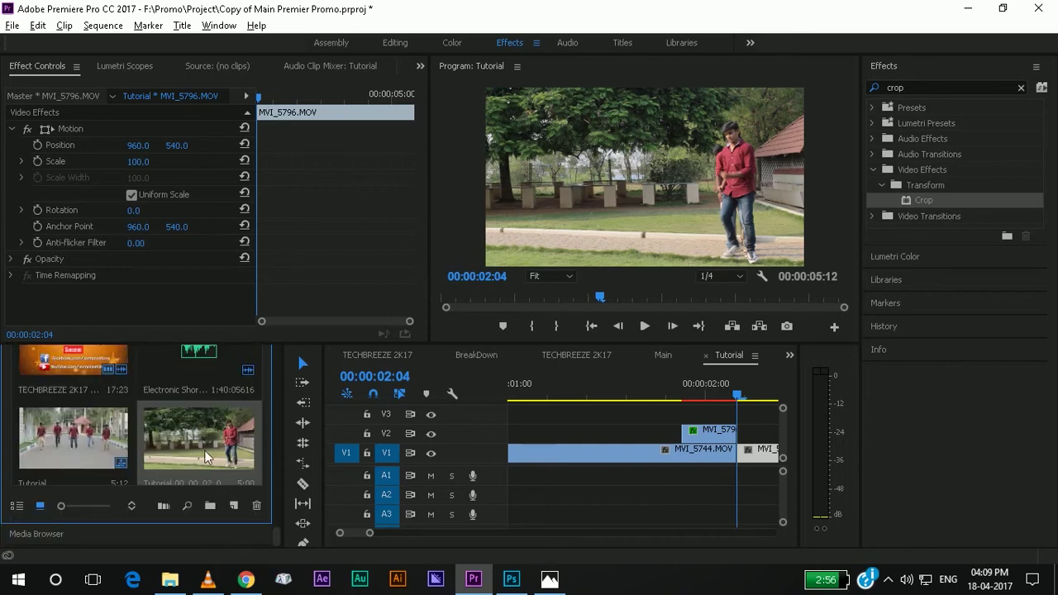
Step: Switch to Photoshop and select the man in Tutorial.00_00_02_04.Still001.png with the Quick Selection tool
click(512, 579)
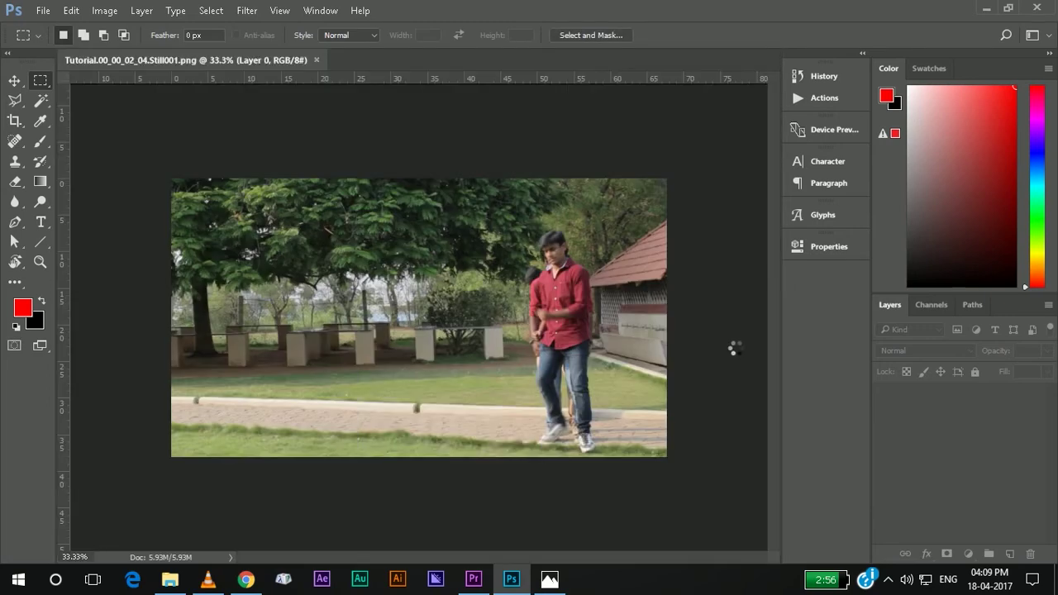
click(40, 100)
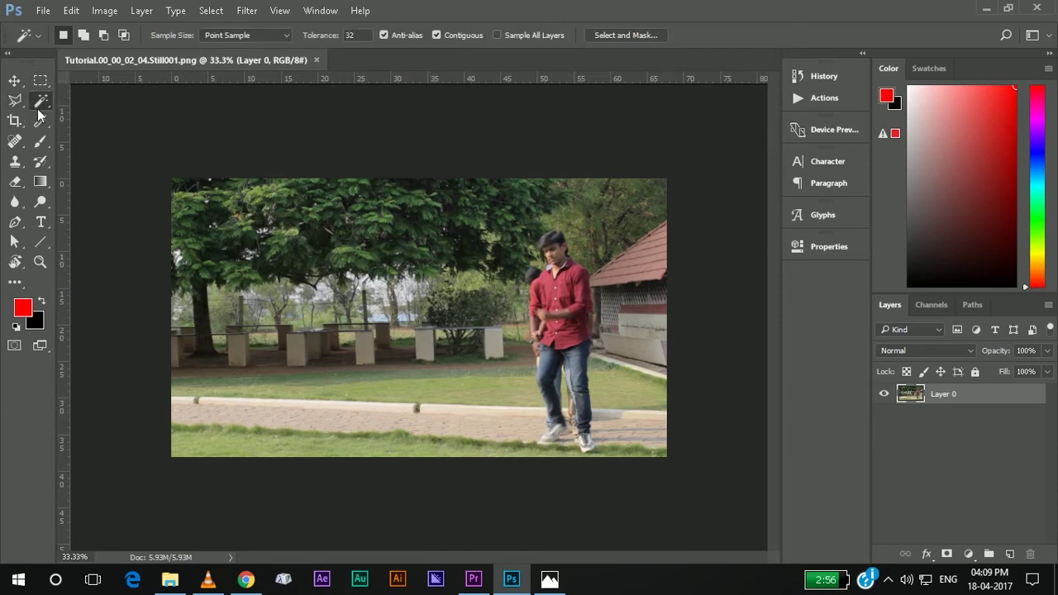
right_click(37, 109)
click(91, 100)
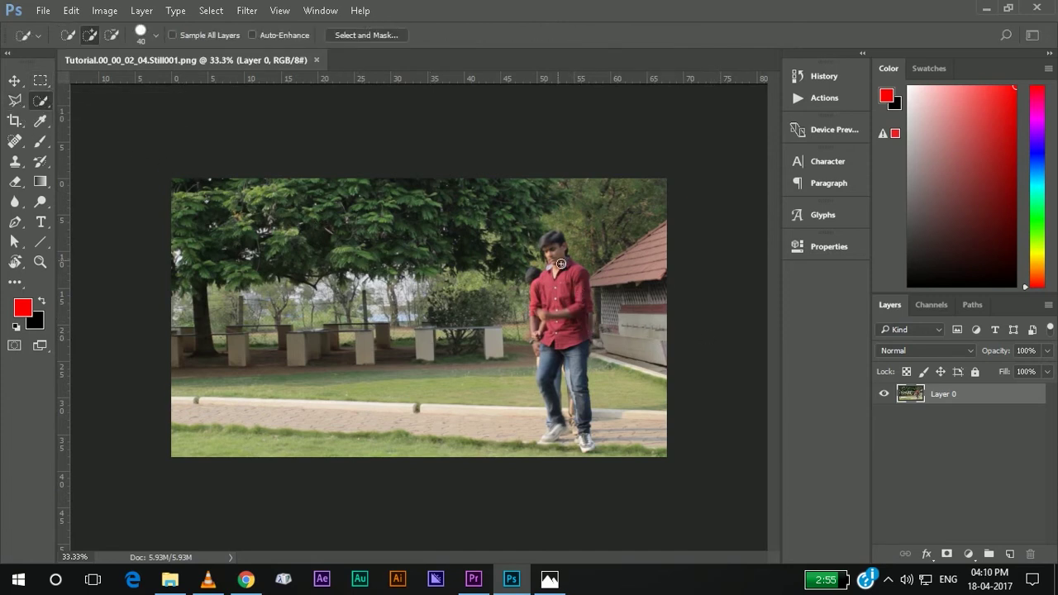
mouse_move(554, 244)
mouse_down()
mouse_move(588, 408)
mouse_move(562, 363)
mouse_move(553, 396)
mouse_up()
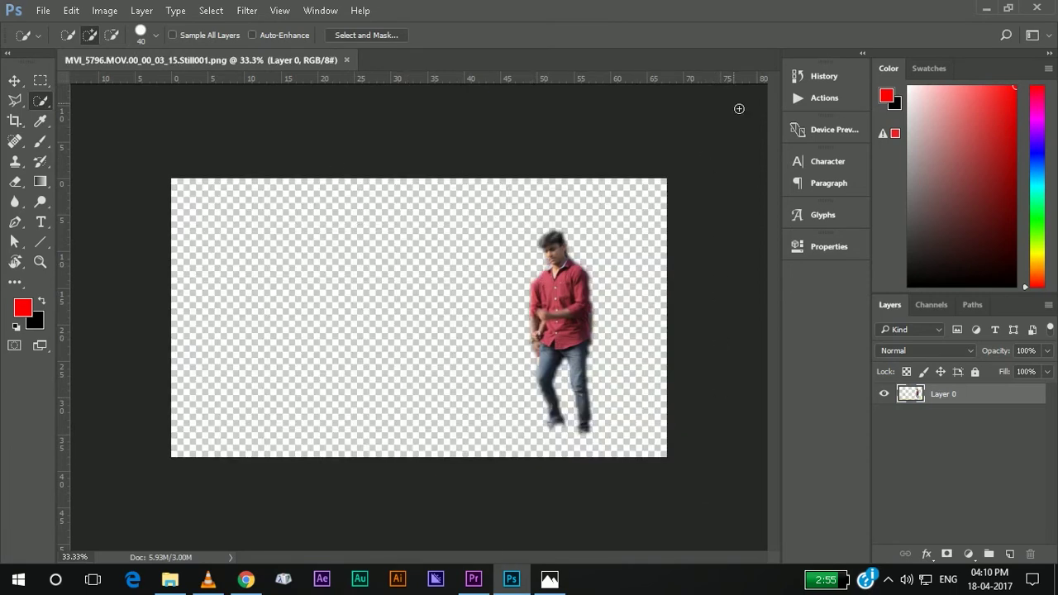
Step: Save the man's cutout on the Desktop as a PNG copy named MVI_5796.MOV.00_00_03_15.Still001.png
click(43, 10)
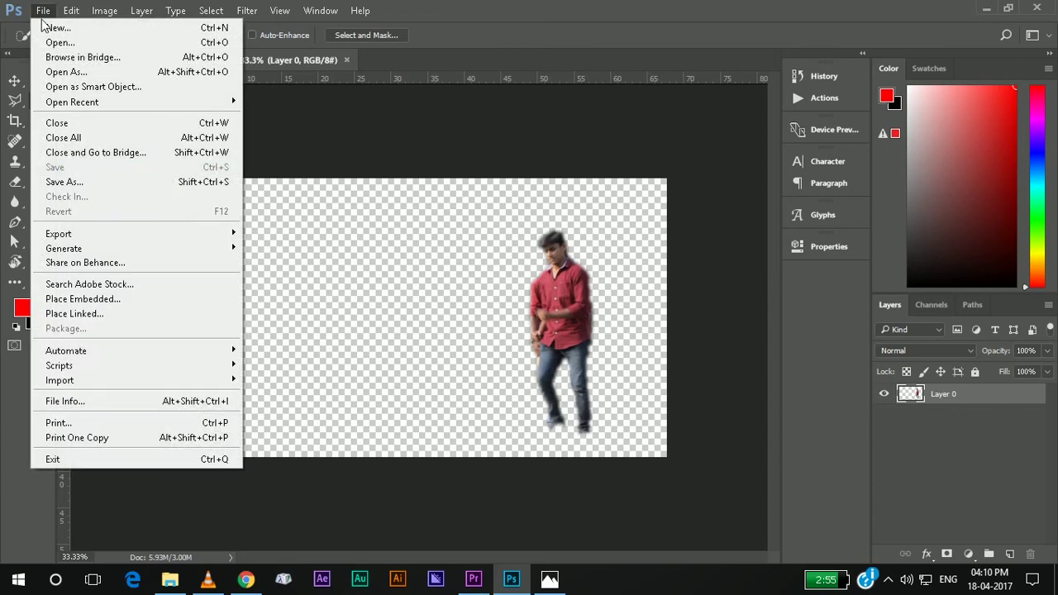
click(83, 179)
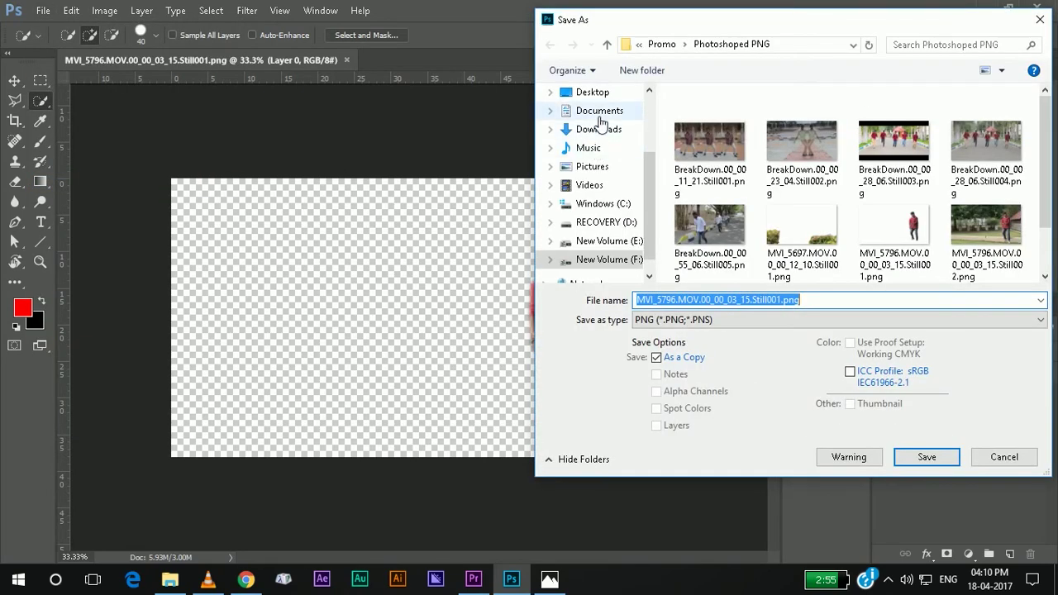
click(609, 91)
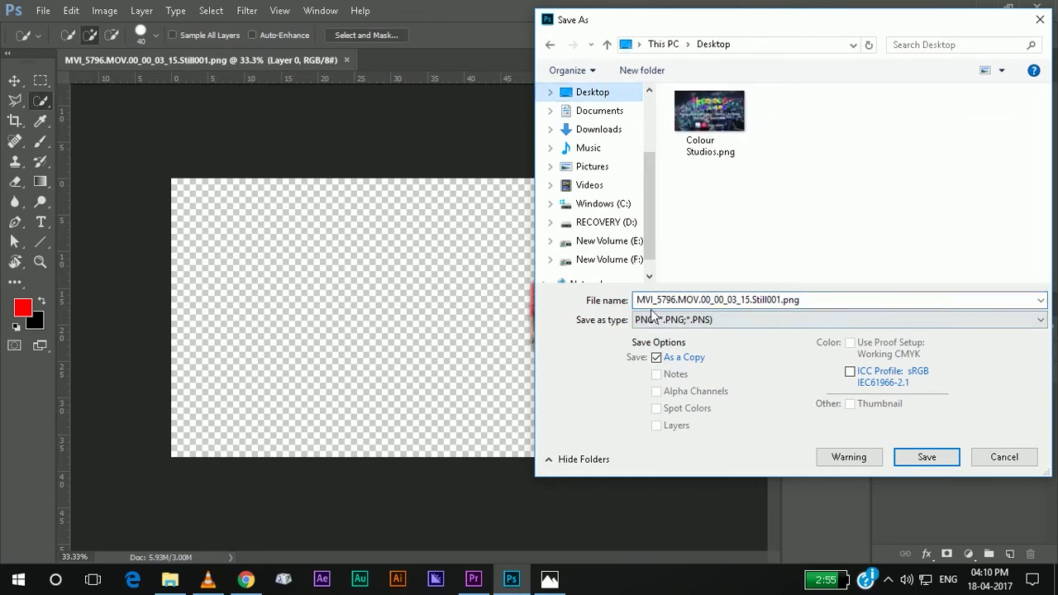
click(938, 464)
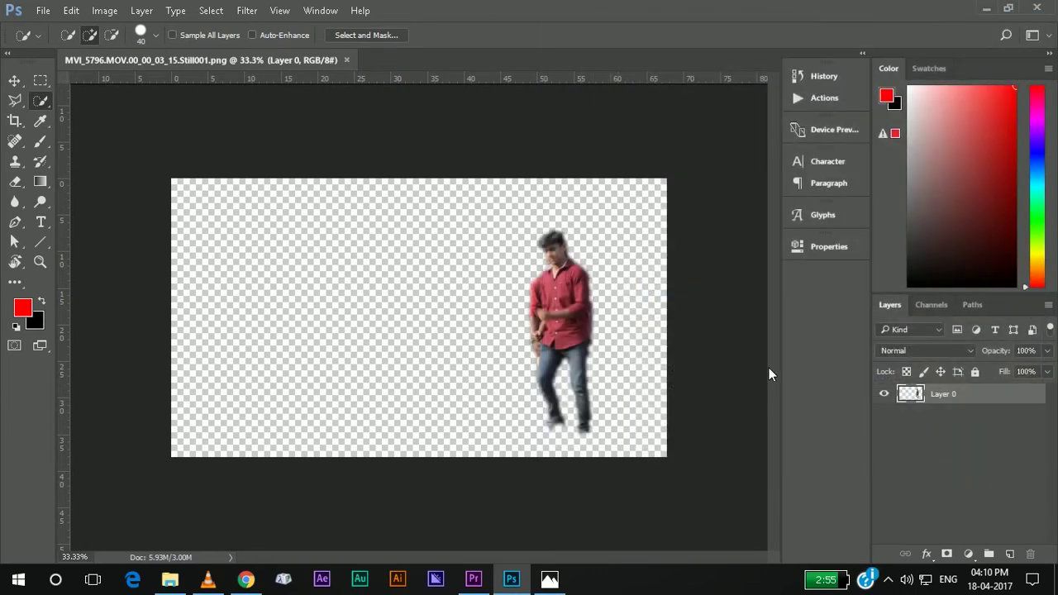
click(581, 176)
Step: Switch to Premiere Pro and replace the masked held clip on V2 with the cutout PNG from the Desktop
click(474, 579)
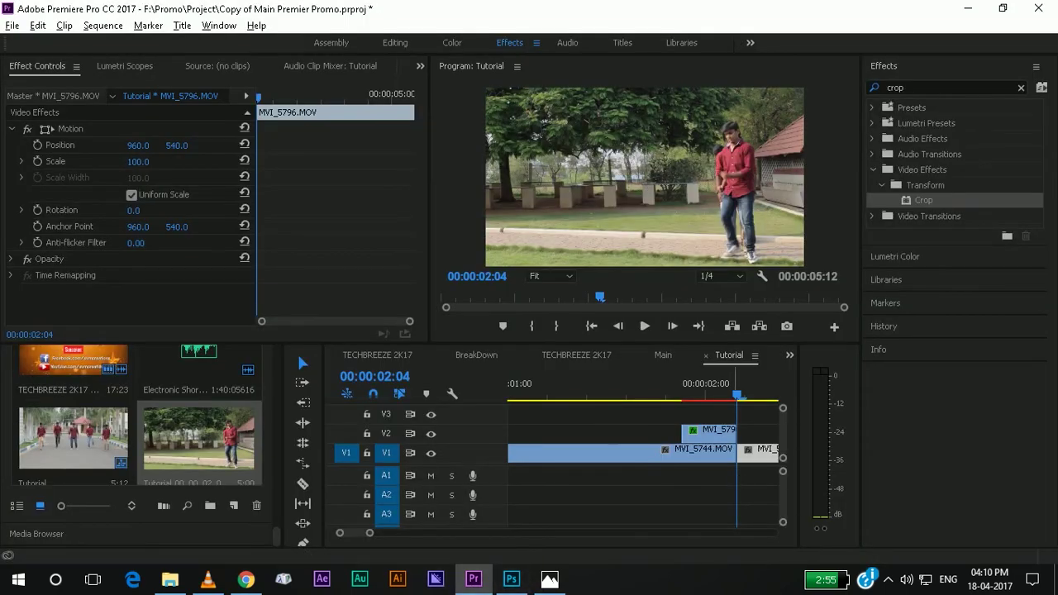
click(717, 432)
key(Delete)
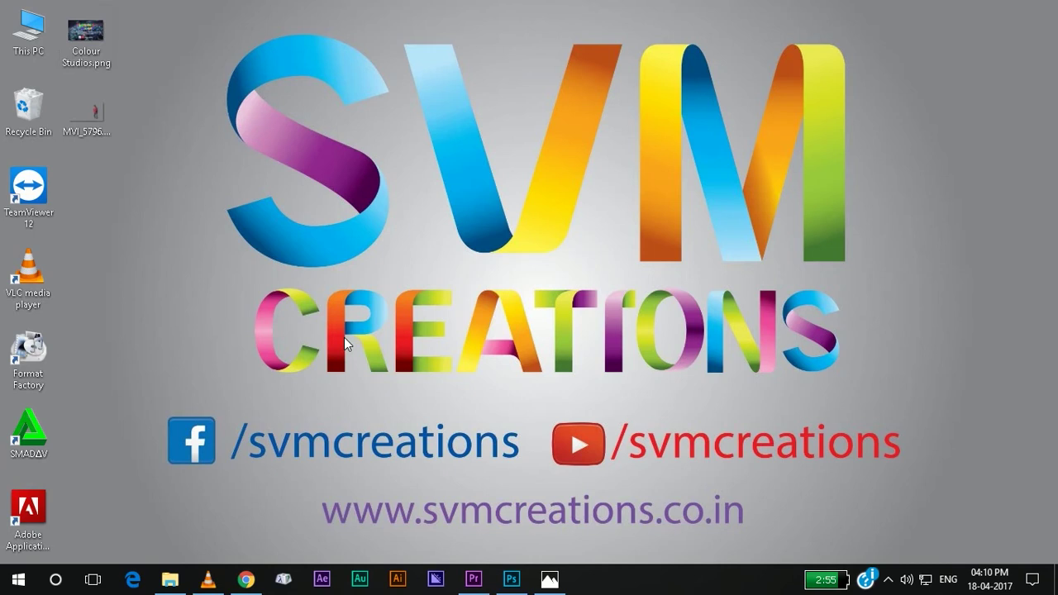
drag(65, 102, 683, 440)
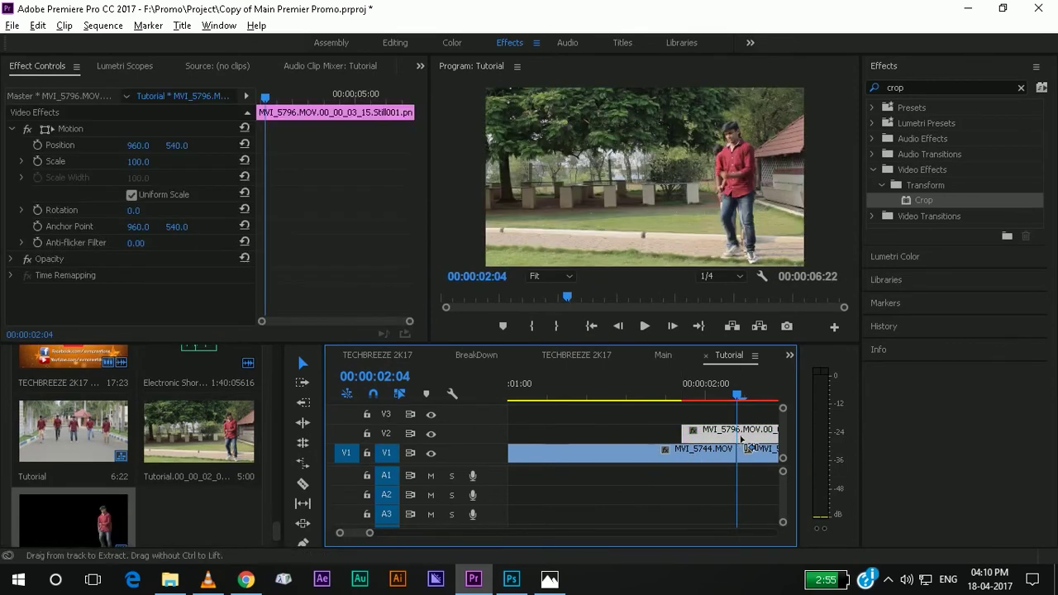
Step: Split the cutout still on V2 at 00:00:02:04 and delete the part past the cut
key(ctrl+k)
click(755, 439)
key(Delete)
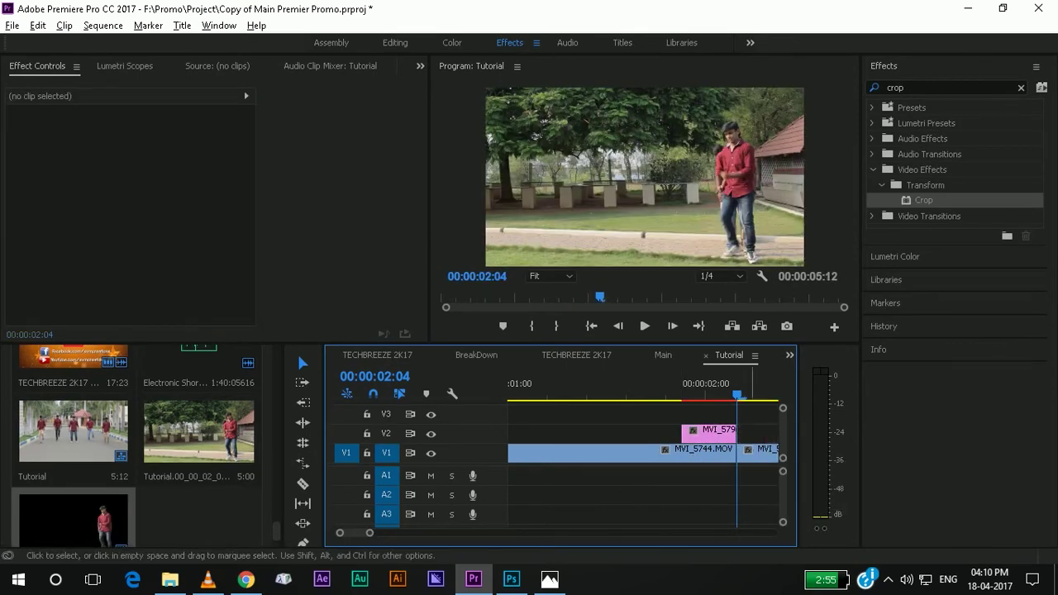
Step: Apply the Crop effect to the cutout still and keyframe its Top value at 0.0% at 00:00:02:04
click(708, 431)
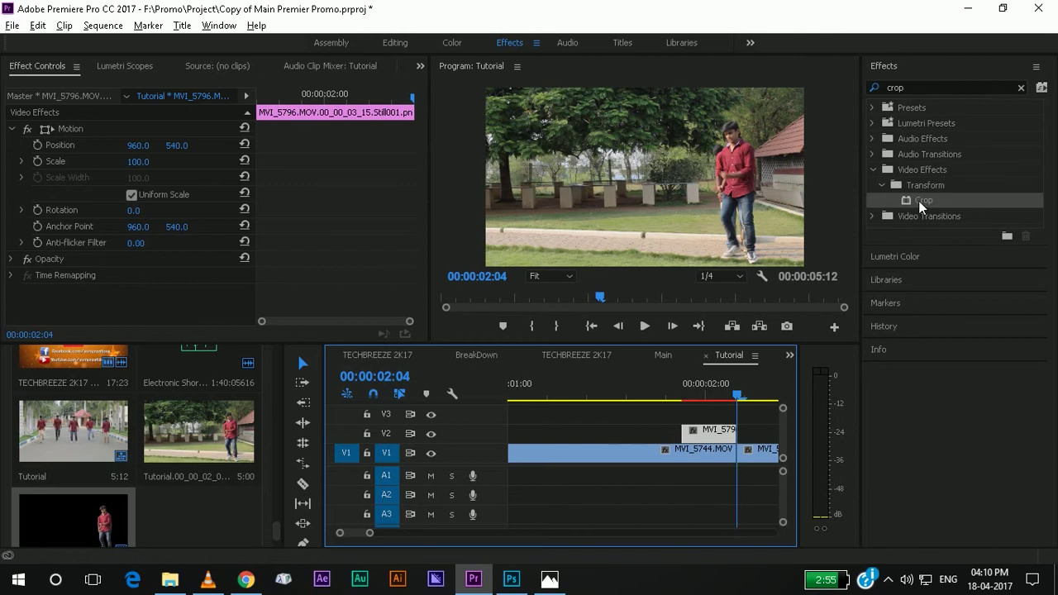
drag(919, 200, 703, 442)
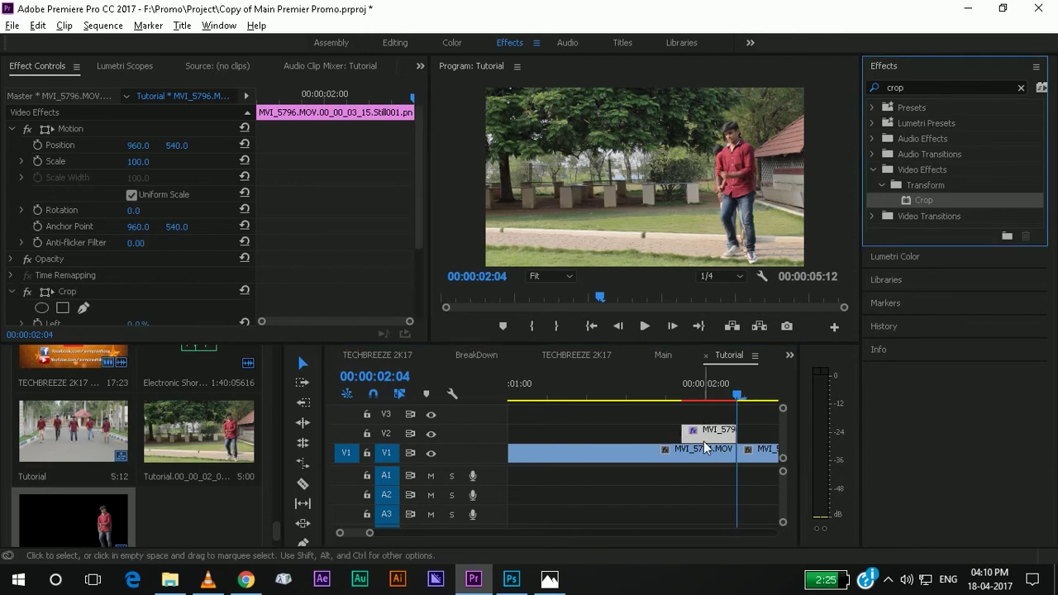
drag(419, 239, 408, 320)
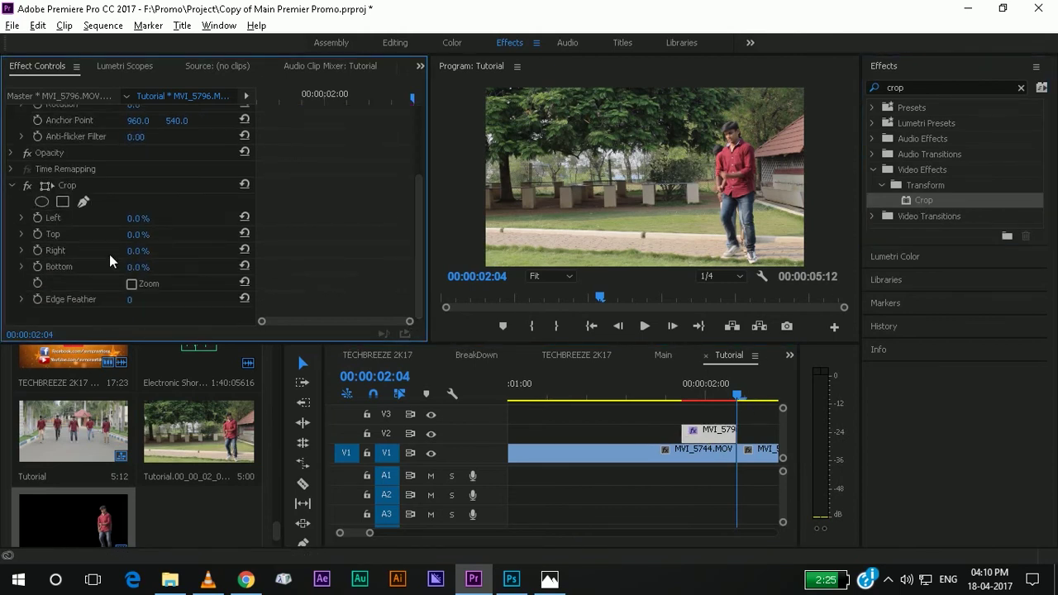
click(38, 234)
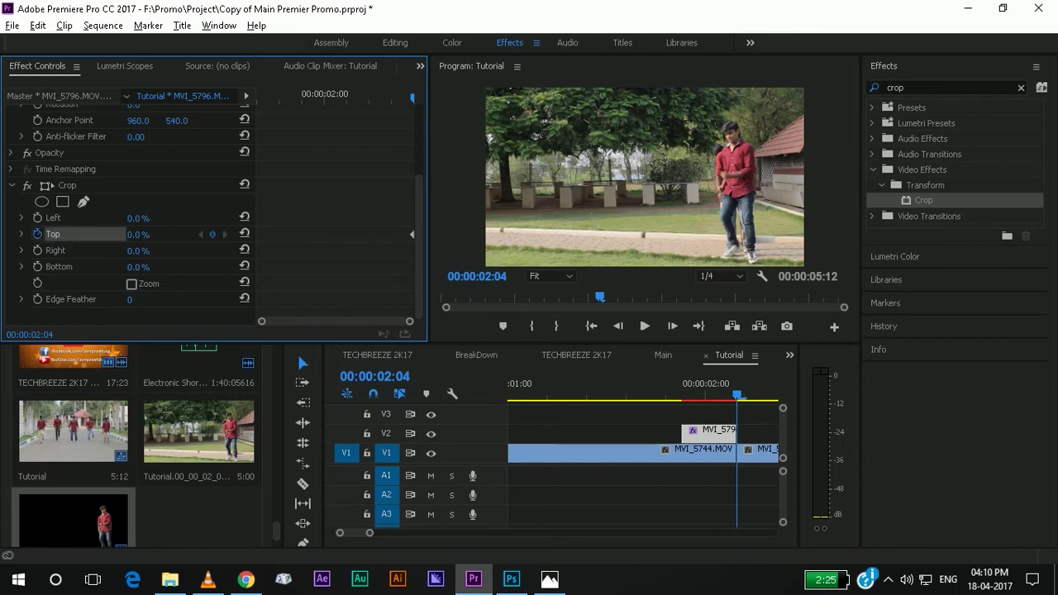
click(149, 236)
Step: Keyframe the cutout's Crop Top value at 100.0% at the start of the still, 00:00:01:22
click(705, 394)
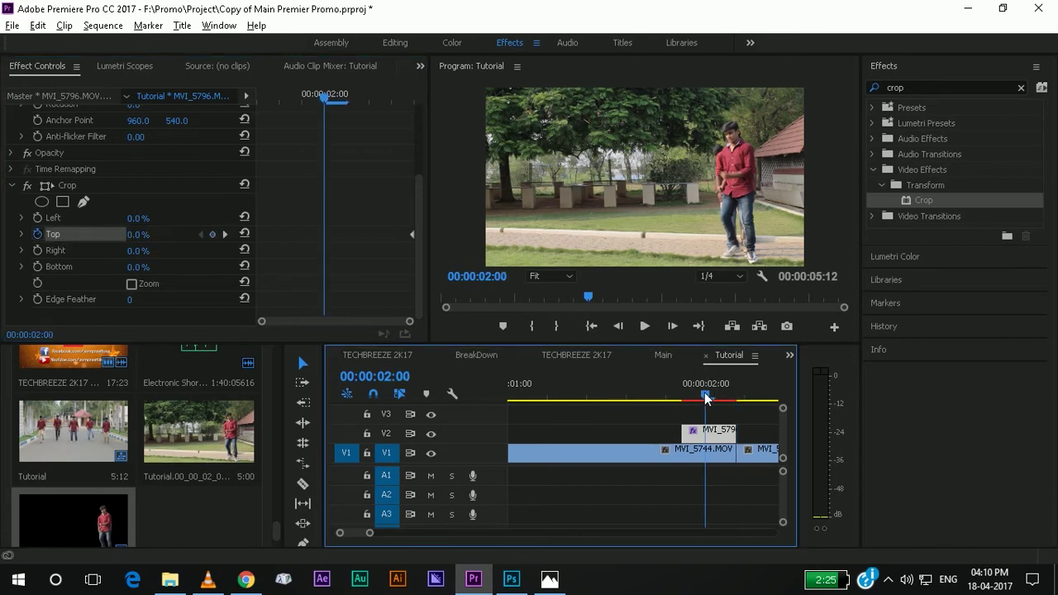
key(Home)
key(Down)
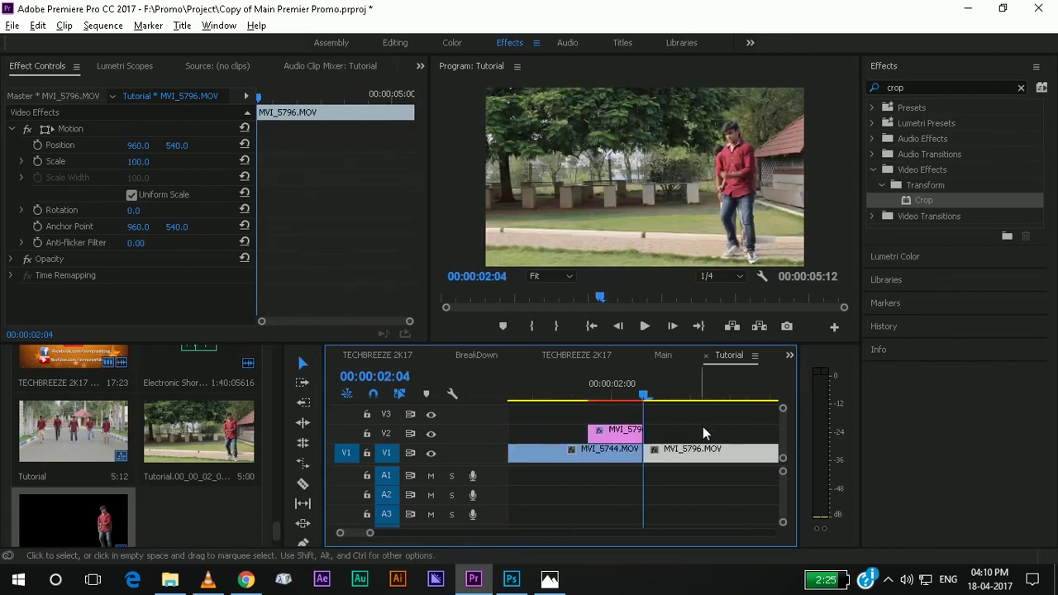
click(590, 397)
click(614, 431)
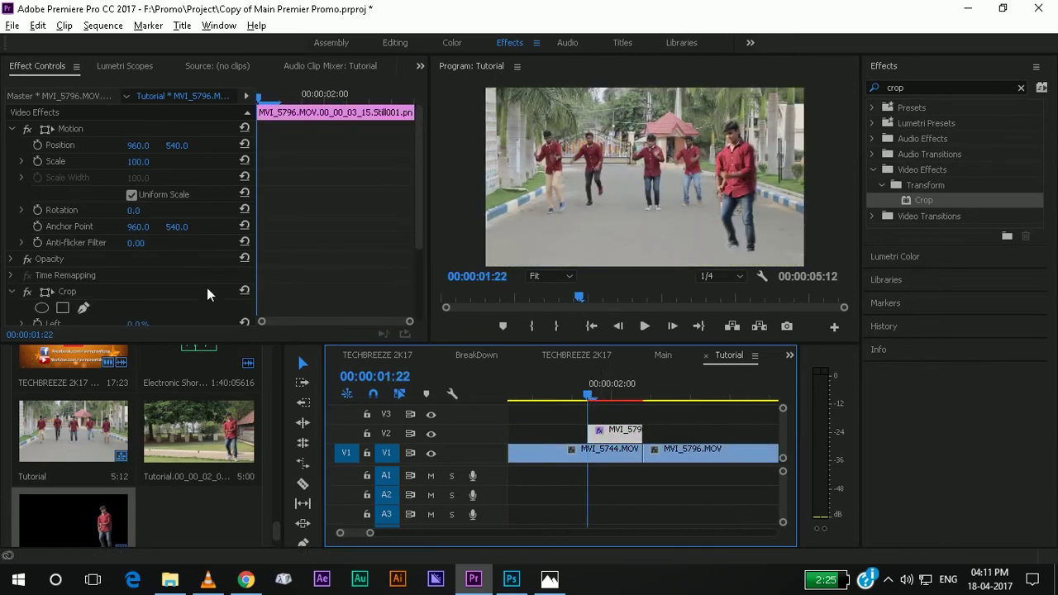
scroll(412, 248, down, 3)
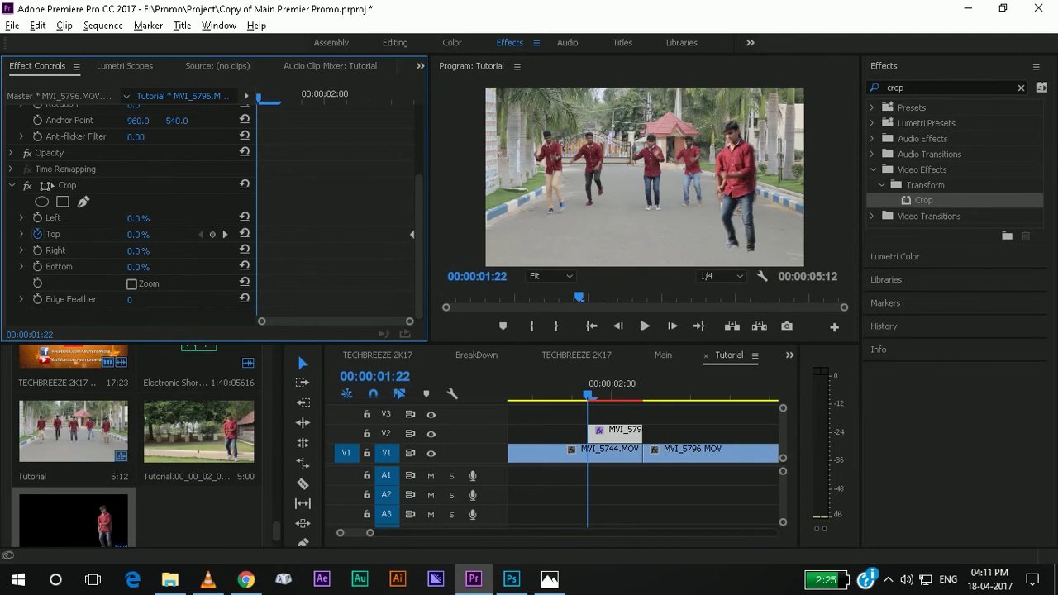
drag(148, 239, 198, 239)
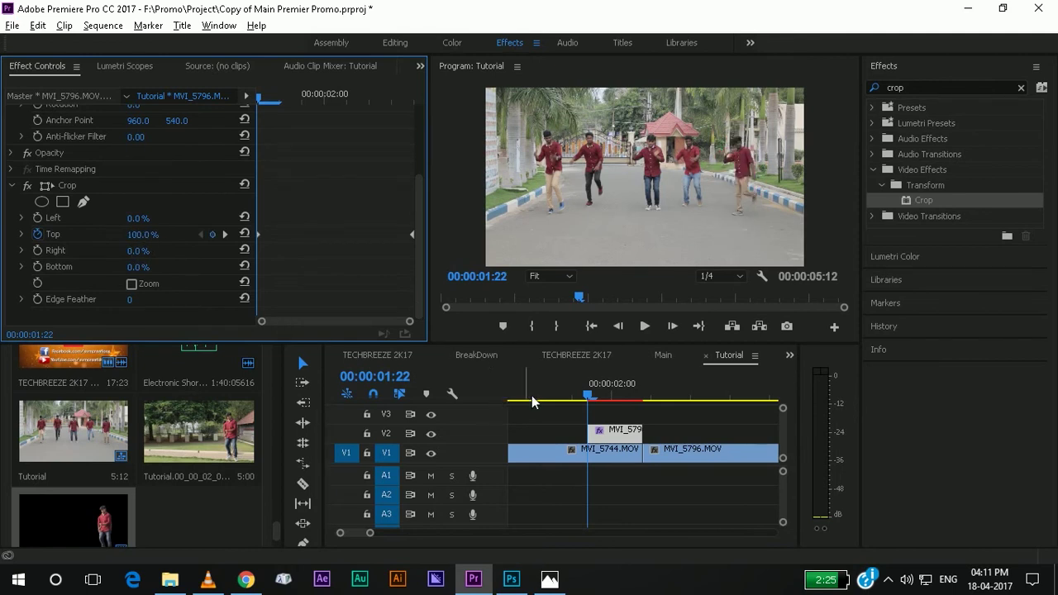
Step: Play back the transition from MVI_5744.MOV to MVI_5796.MOV to check the cutout's crop animation
click(538, 395)
key(space)
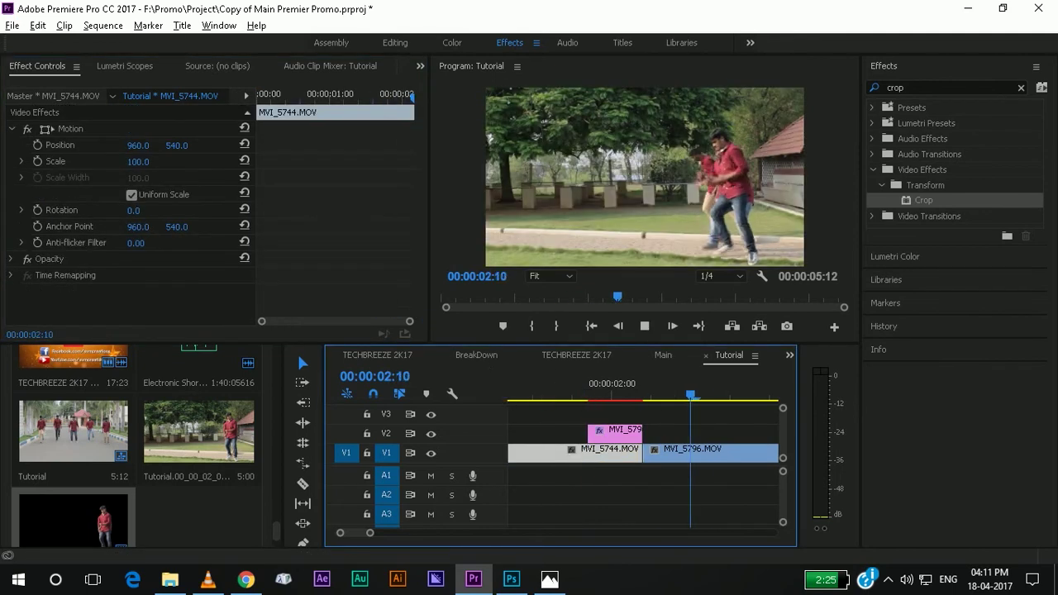
key(space)
click(564, 395)
key(space)
key(space)
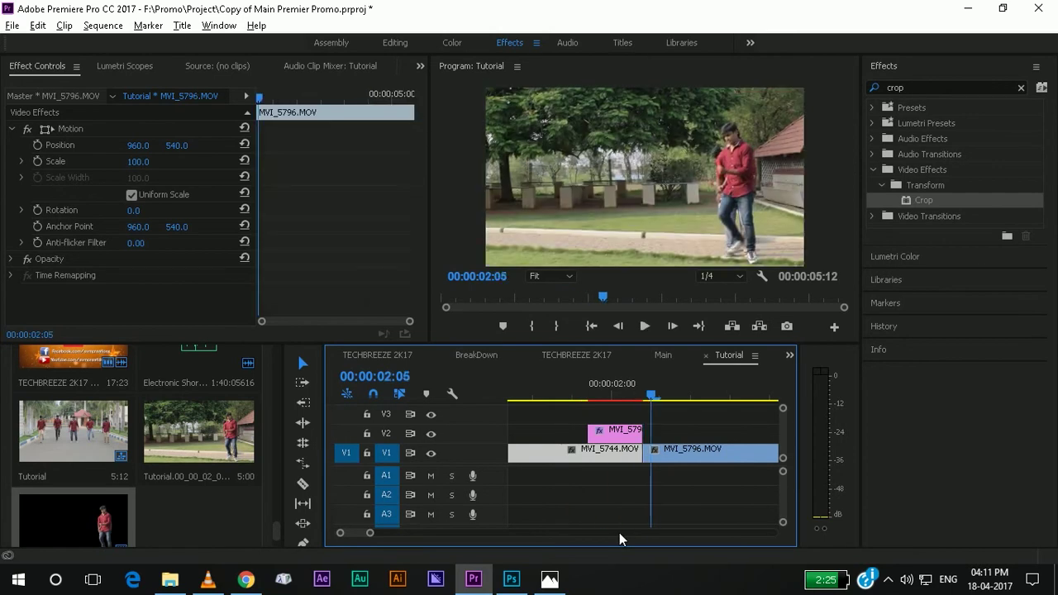
key(equal)
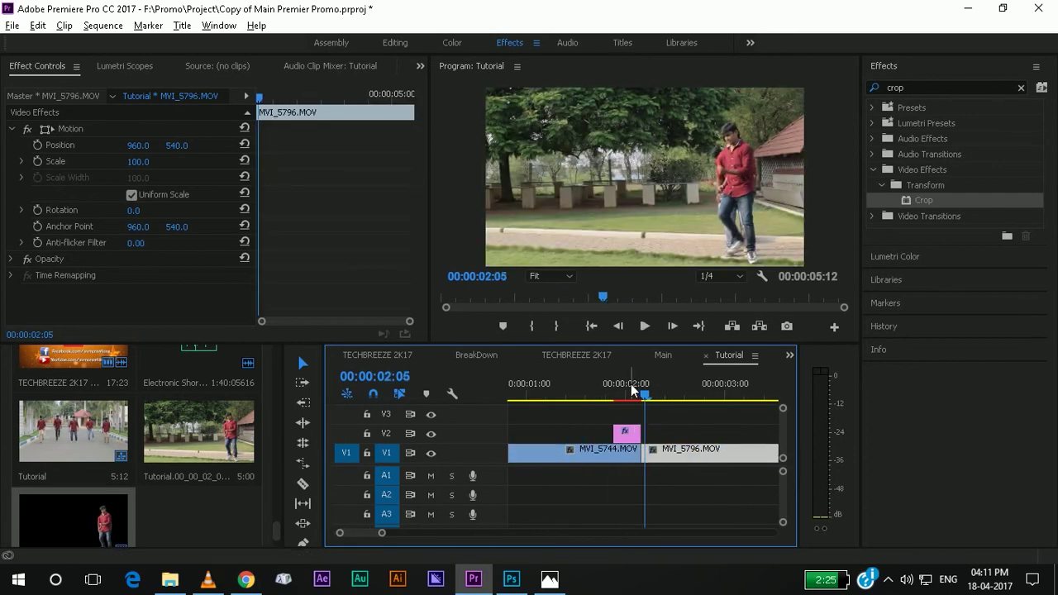
drag(610, 392, 582, 394)
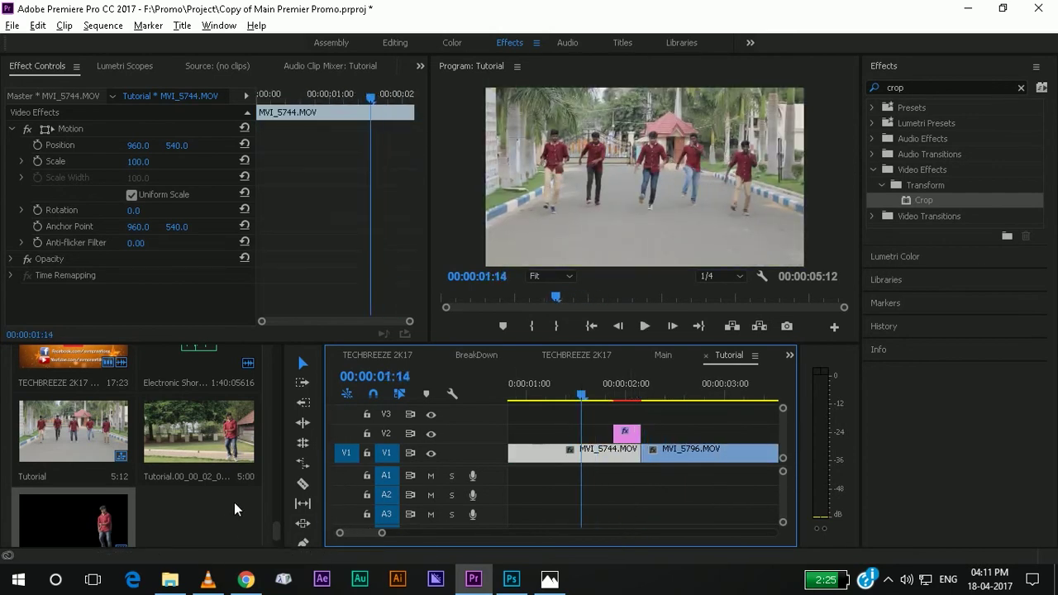
Step: Create a 1920 × 1080 adjustment layer and place it on V3, extended over both V1 clips
click(233, 527)
click(294, 369)
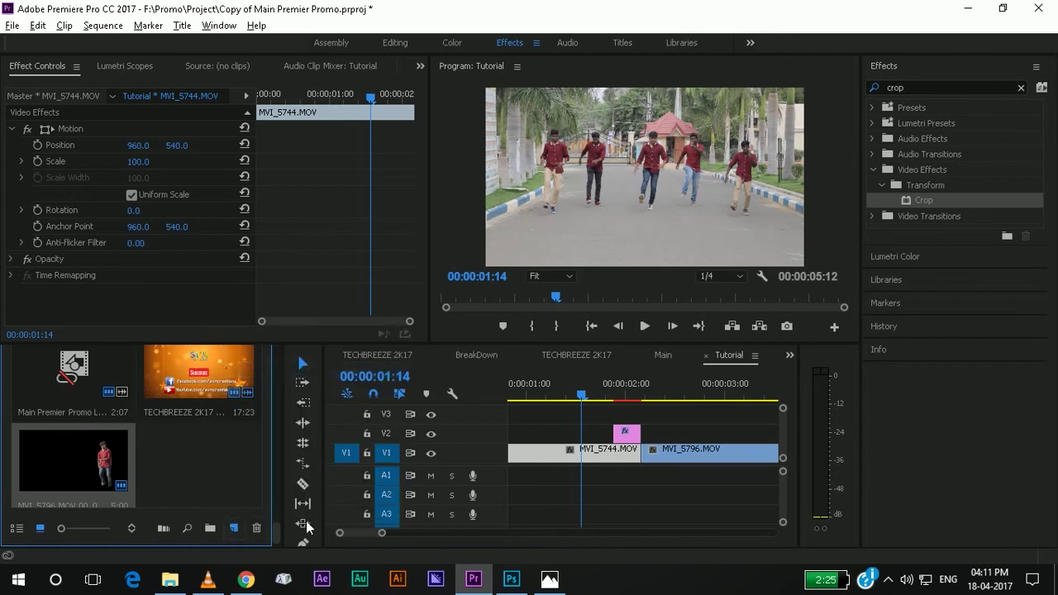
click(549, 344)
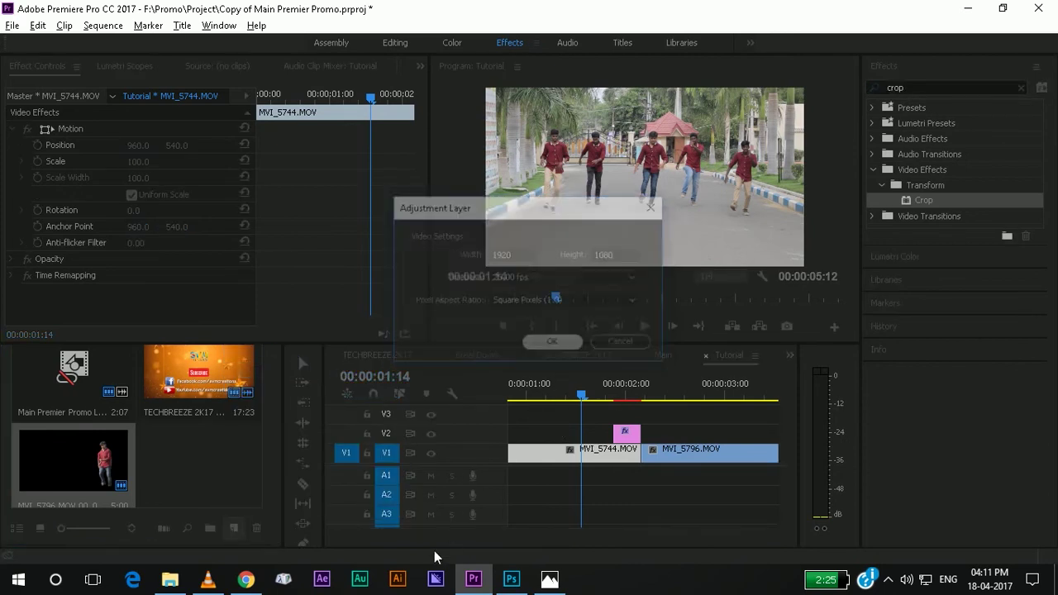
drag(198, 453, 512, 417)
key(minus)
key(minus)
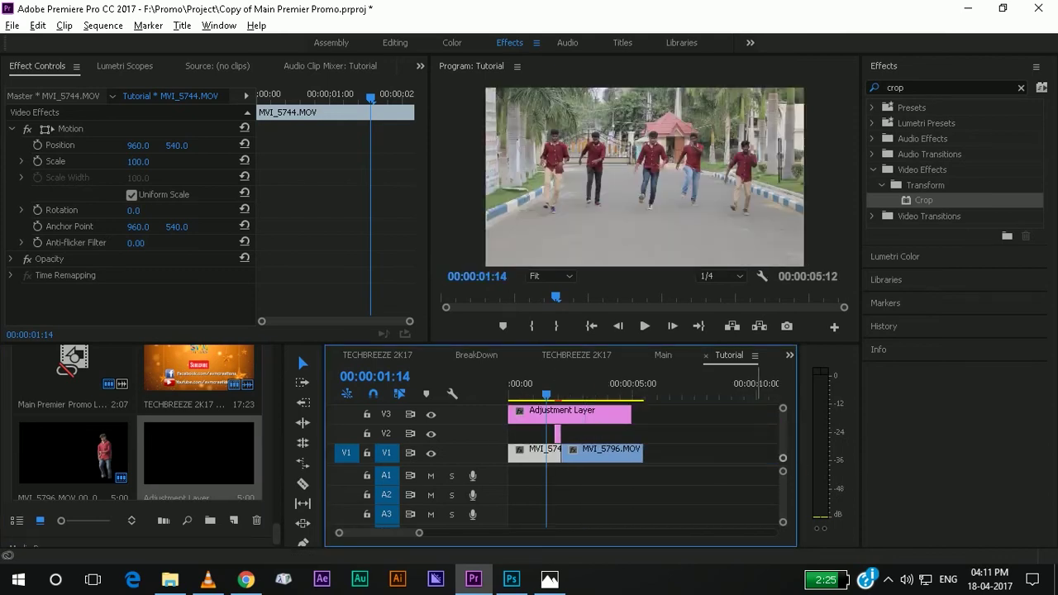
drag(635, 419, 642, 419)
Step: In the Color workspace, set the adjustment layer's Lumetri contrast to 50.0 and saturation to 145.0
click(613, 416)
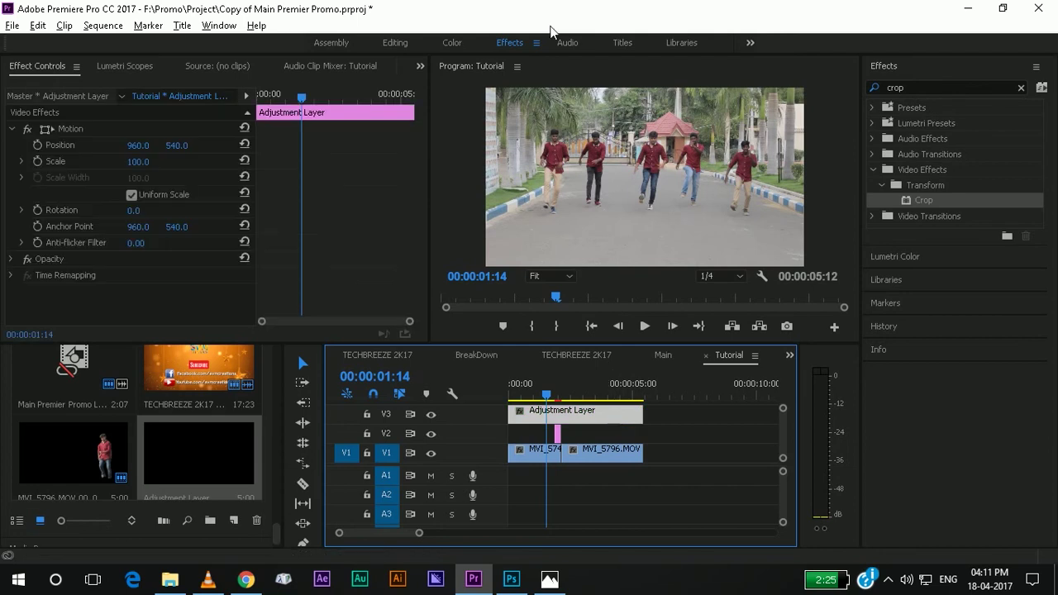
click(468, 43)
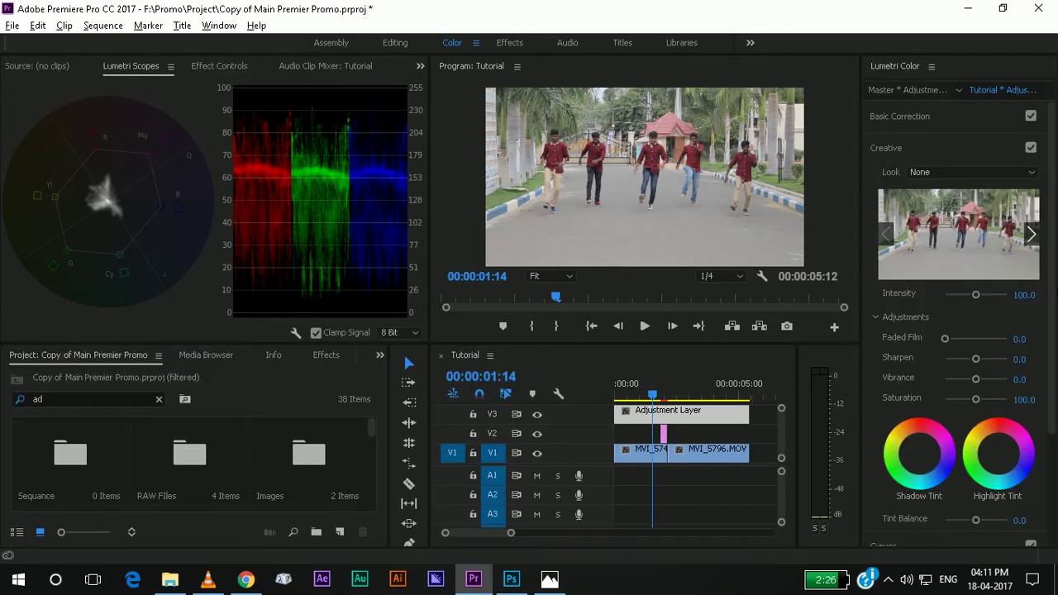
drag(1052, 286, 1053, 207)
click(951, 118)
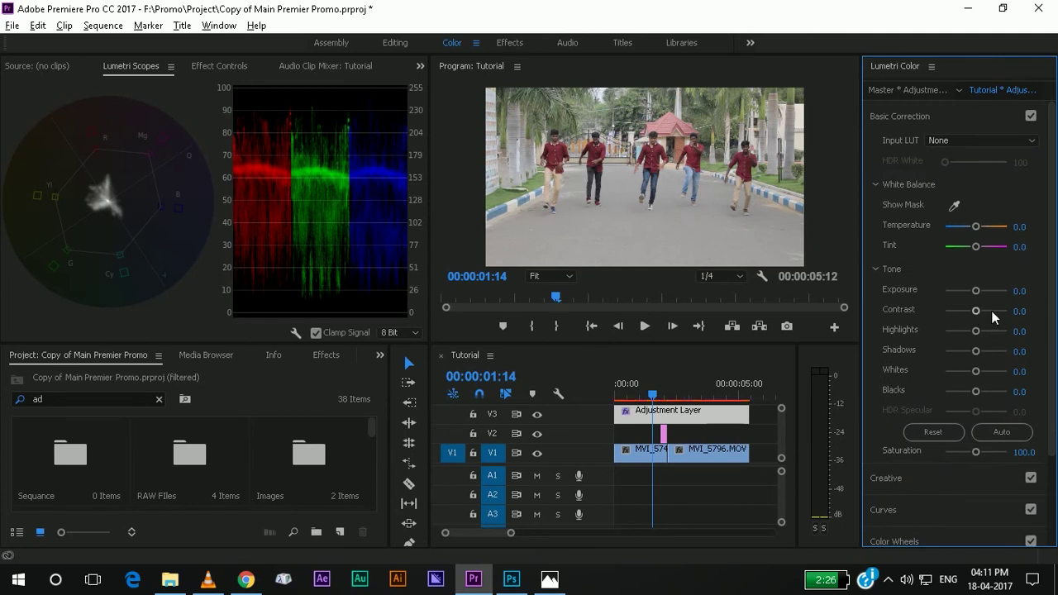
drag(980, 453, 990, 454)
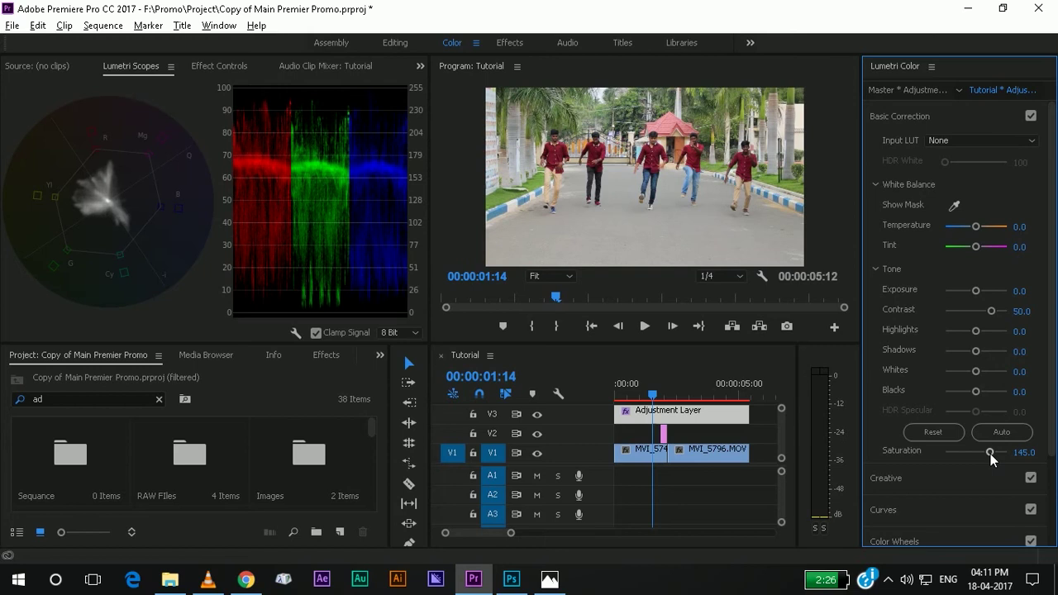
Step: Raise the highlights slightly and lower the midtones with the adjustment layer's Lumetri color wheels
drag(1053, 366, 1053, 444)
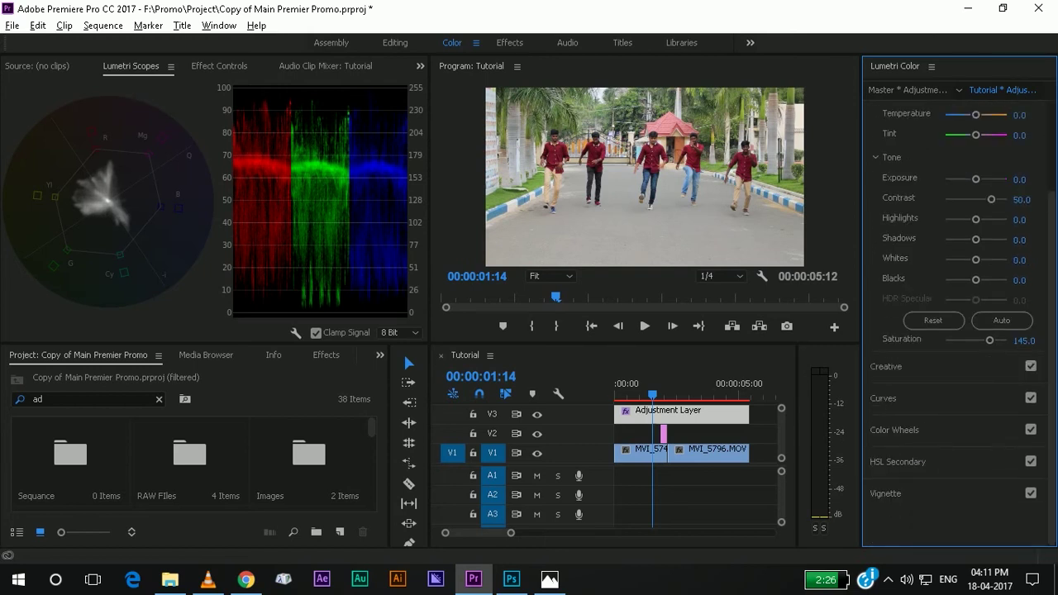
click(927, 431)
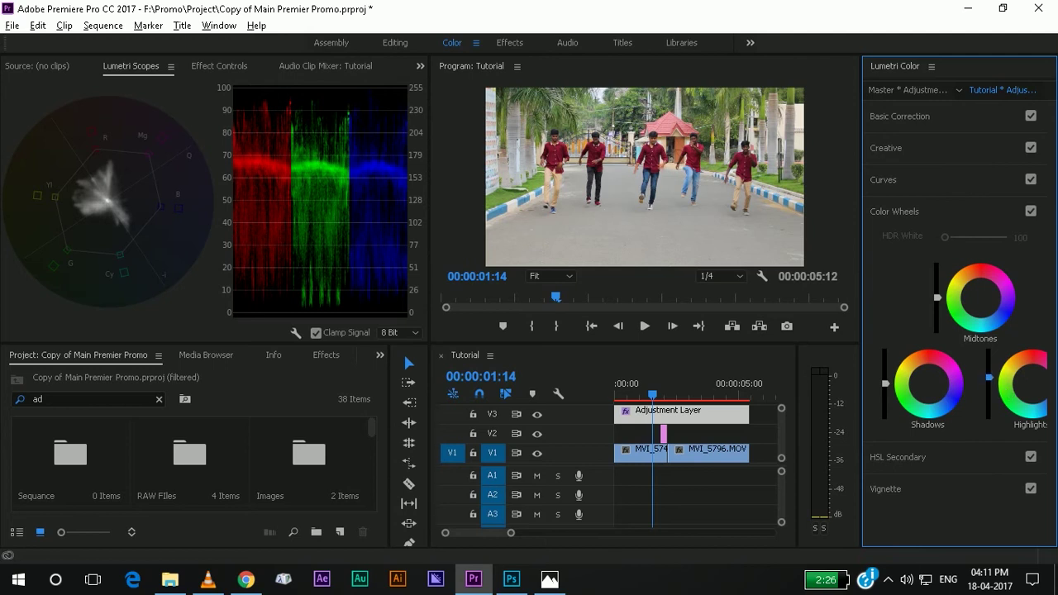
drag(989, 378, 989, 376)
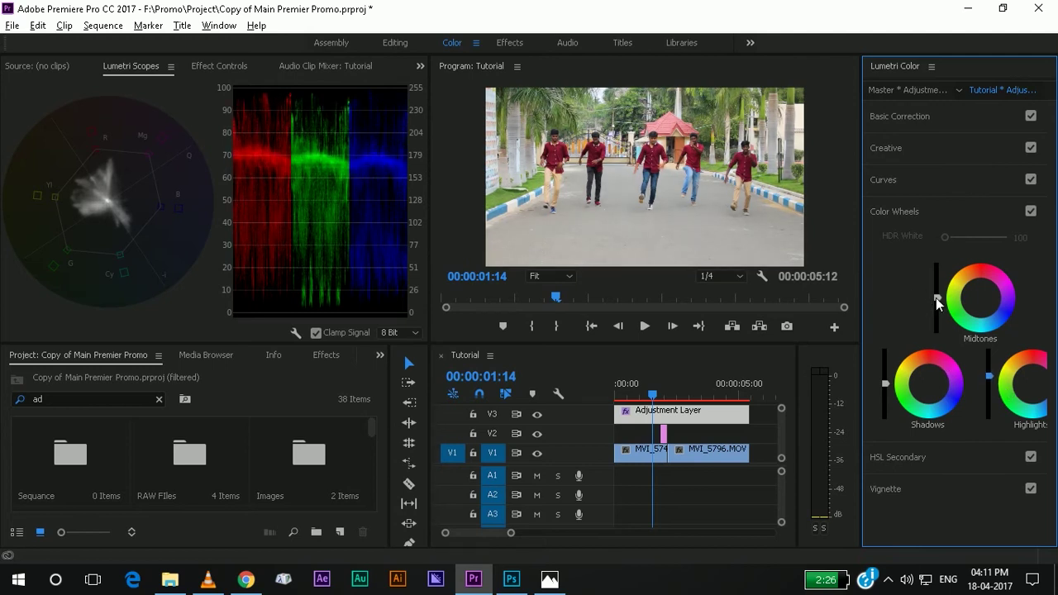
drag(937, 306, 937, 310)
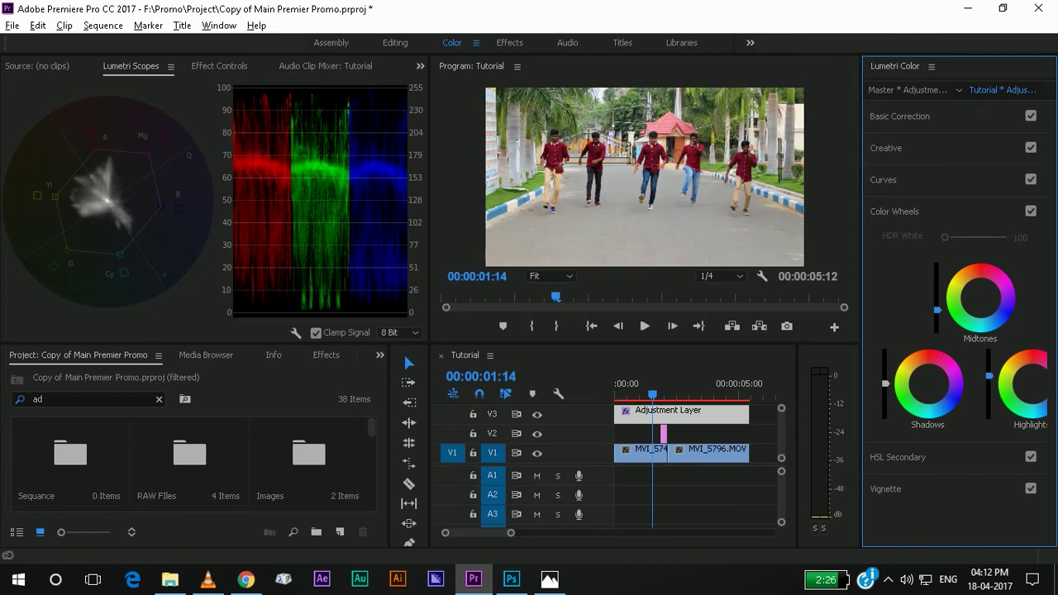
Step: Cool the adjustment layer's white balance by setting the temperature to -5.0
click(897, 120)
drag(976, 227, 976, 228)
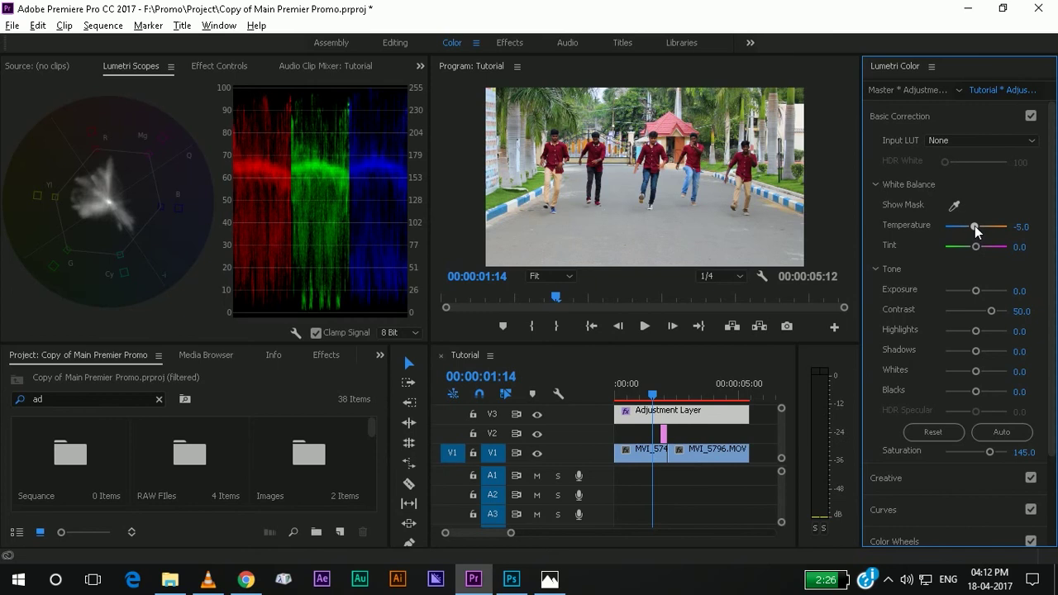
drag(784, 441, 787, 431)
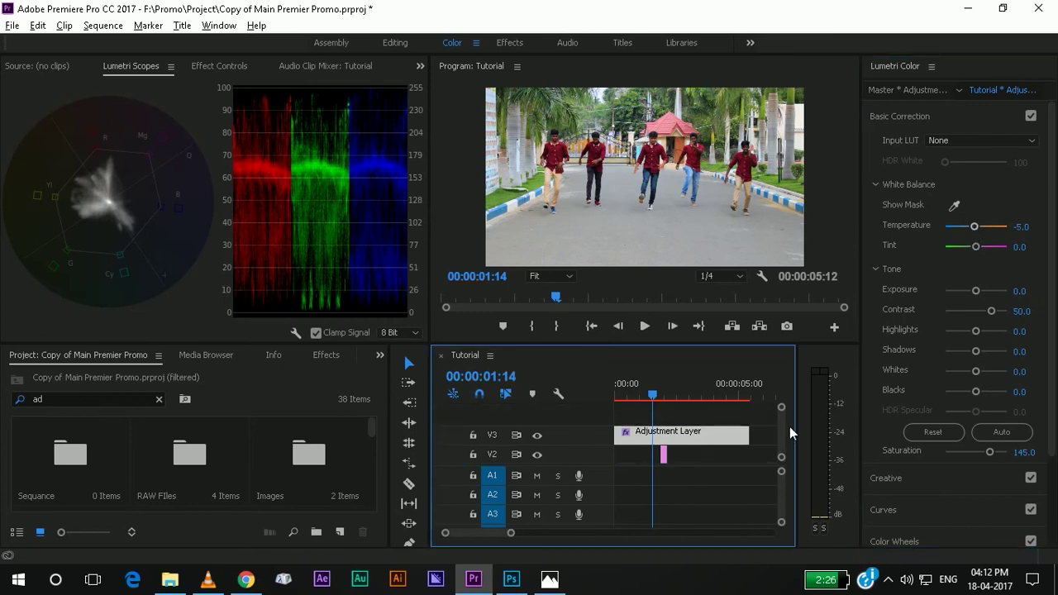
drag(790, 426, 787, 425)
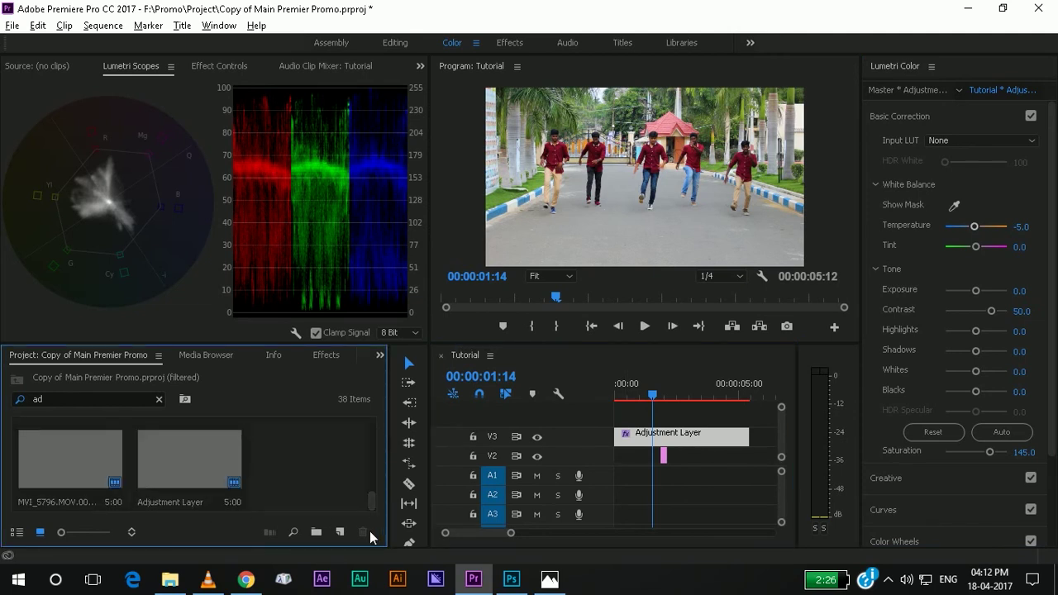
Step: Create a 1920 × 1080 black video at 25.00 fps with square pixels and place it on V4 at the sequence start
click(339, 532)
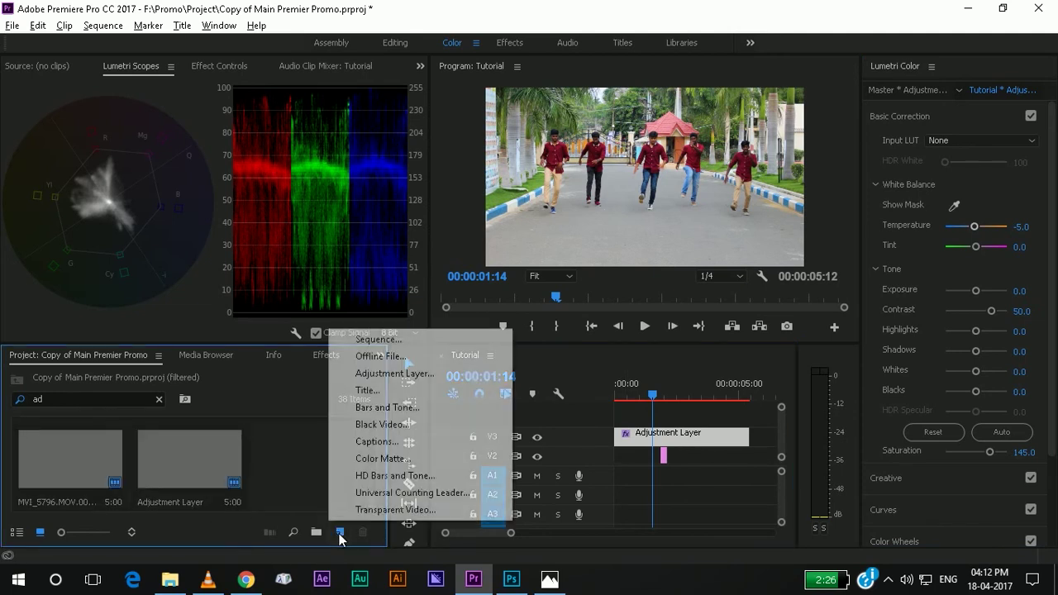
click(405, 425)
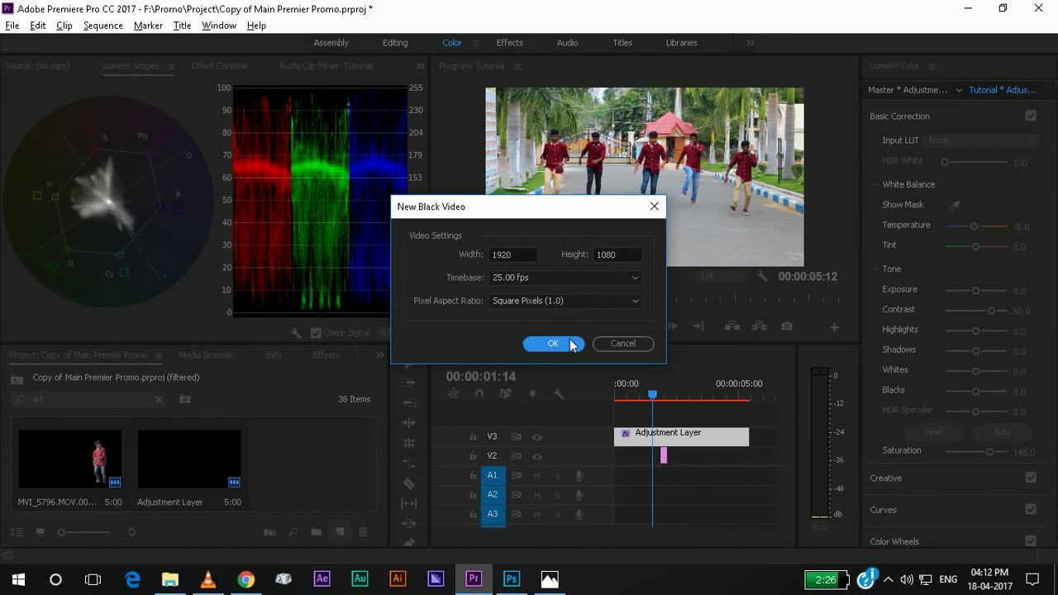
click(552, 343)
drag(298, 481, 618, 418)
Step: Add a second copy of the black video on V5 and extend both copies to the end of the adjustment layer
drag(782, 436, 780, 430)
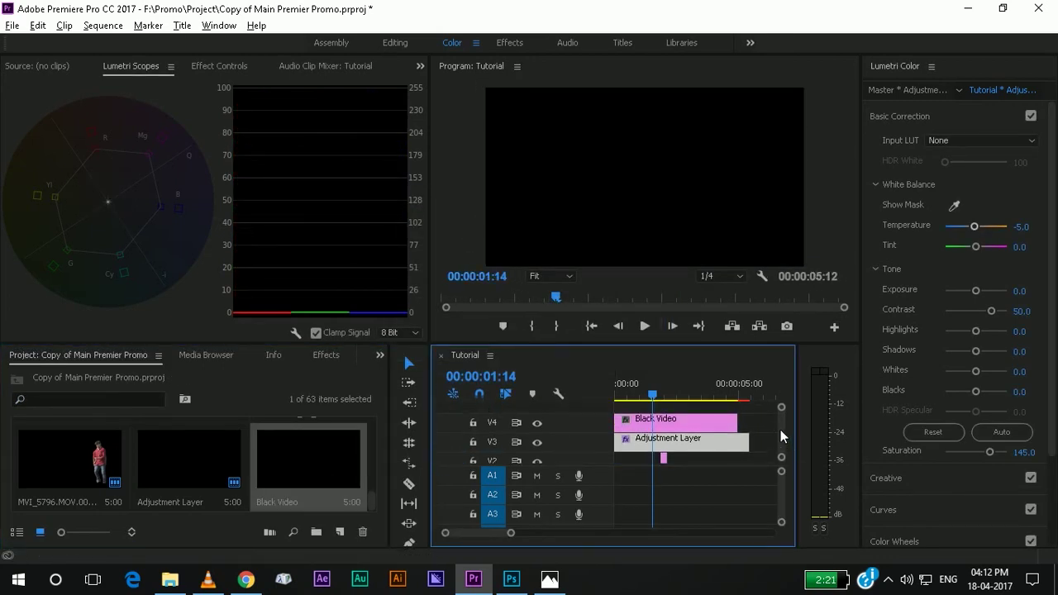
drag(298, 501, 597, 414)
scroll(783, 433, up, 2)
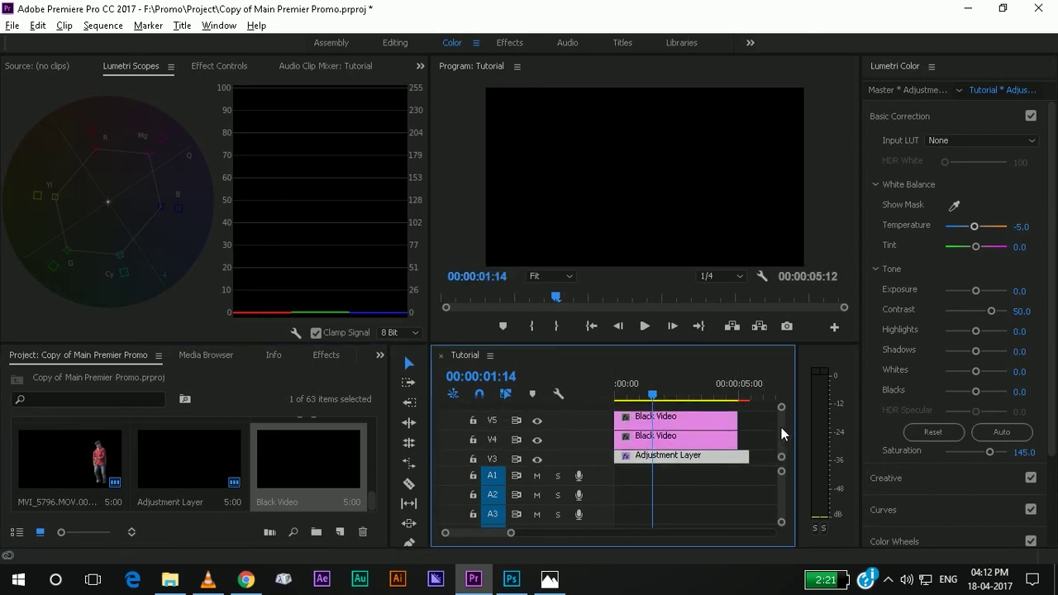
drag(741, 424, 755, 453)
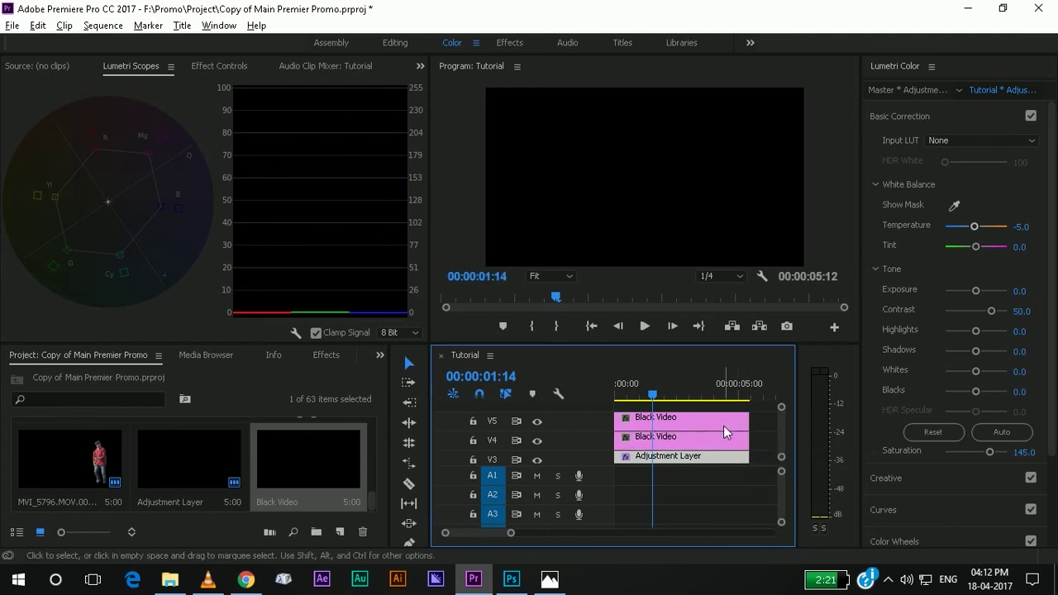
Step: Apply the Crop effect to the black video on V5 and set its Top crop to 87%
click(724, 426)
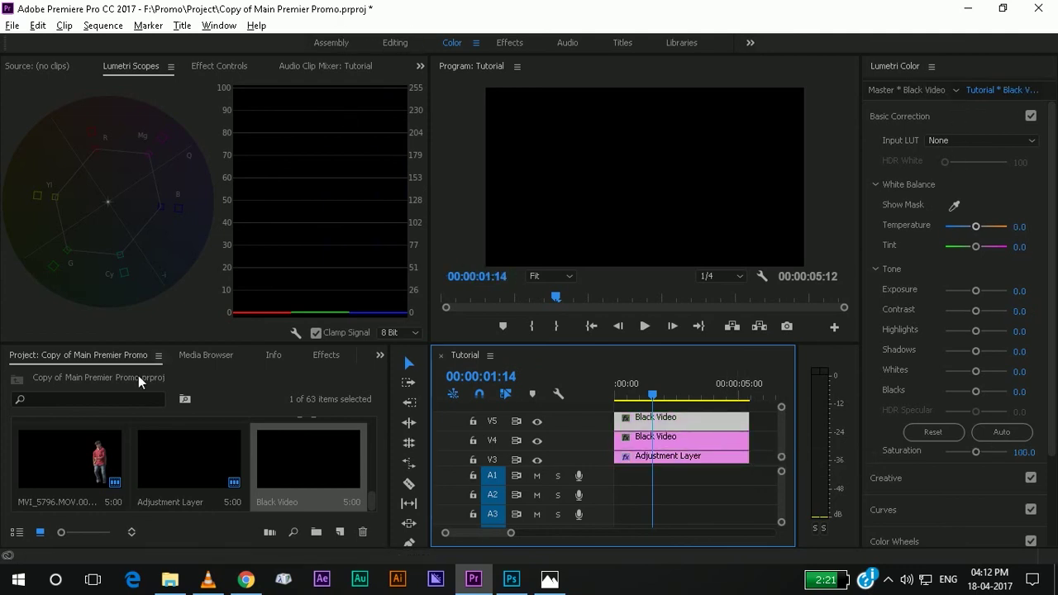
click(327, 356)
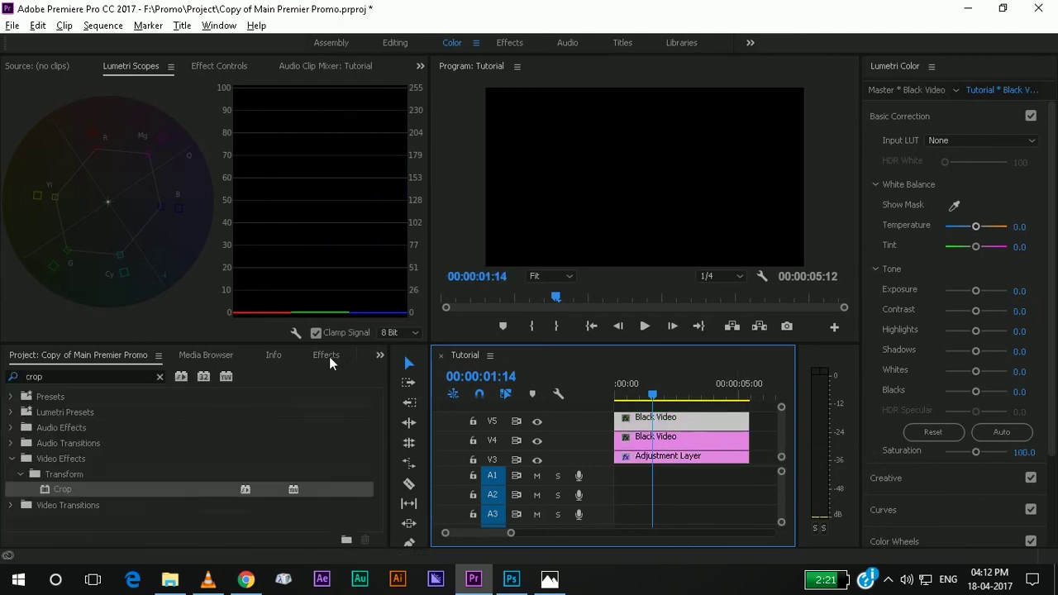
double_click(65, 489)
click(232, 62)
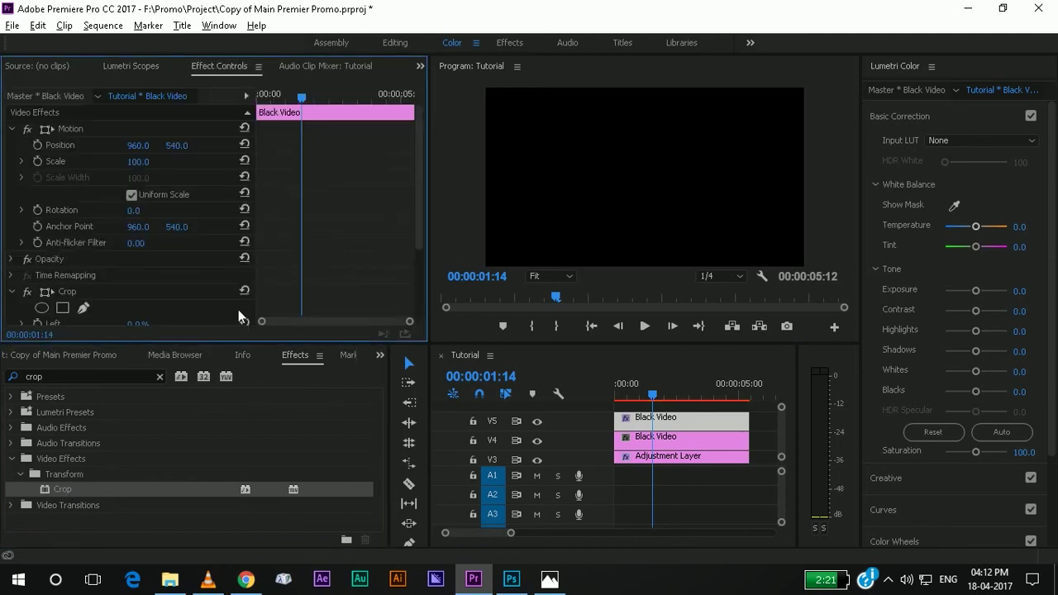
scroll(419, 279, down, 3)
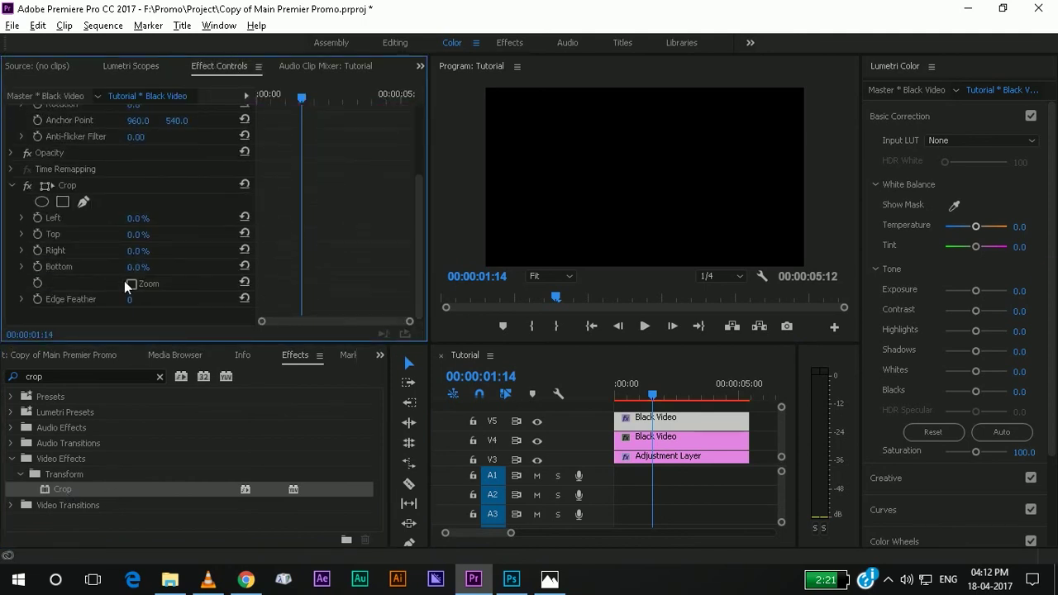
click(139, 236)
text(87)
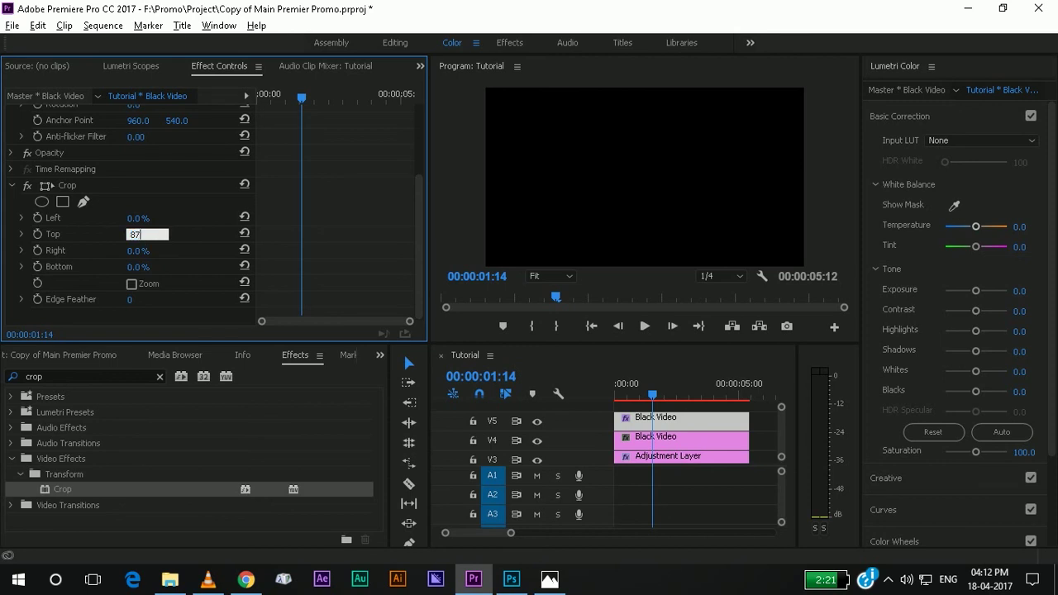
Step: Apply the Crop effect to the black video on V4 and set its Bottom crop to 87%
click(632, 437)
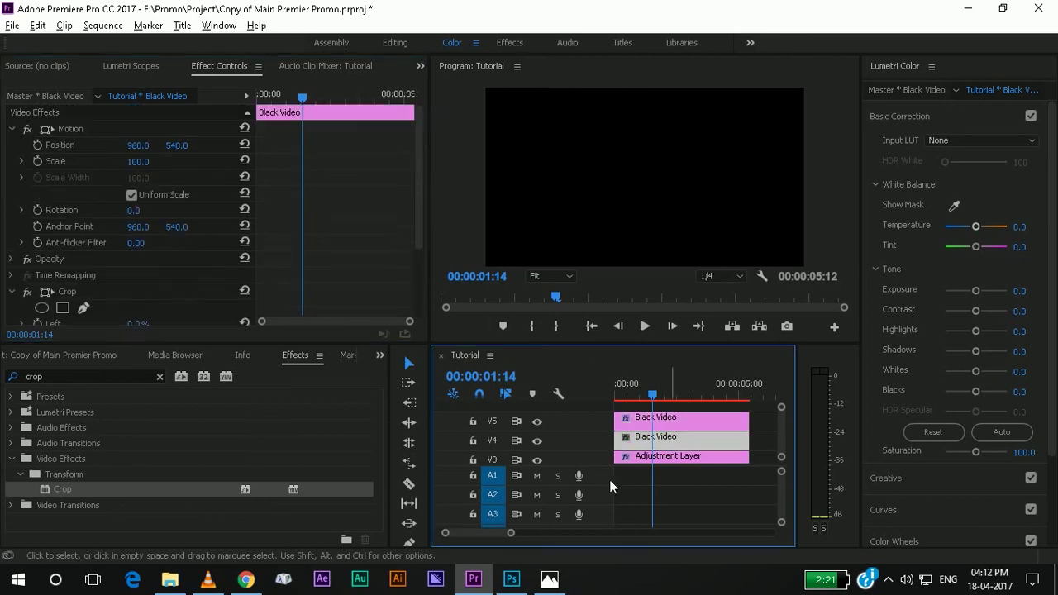
drag(193, 488, 421, 290)
scroll(421, 290, down, 3)
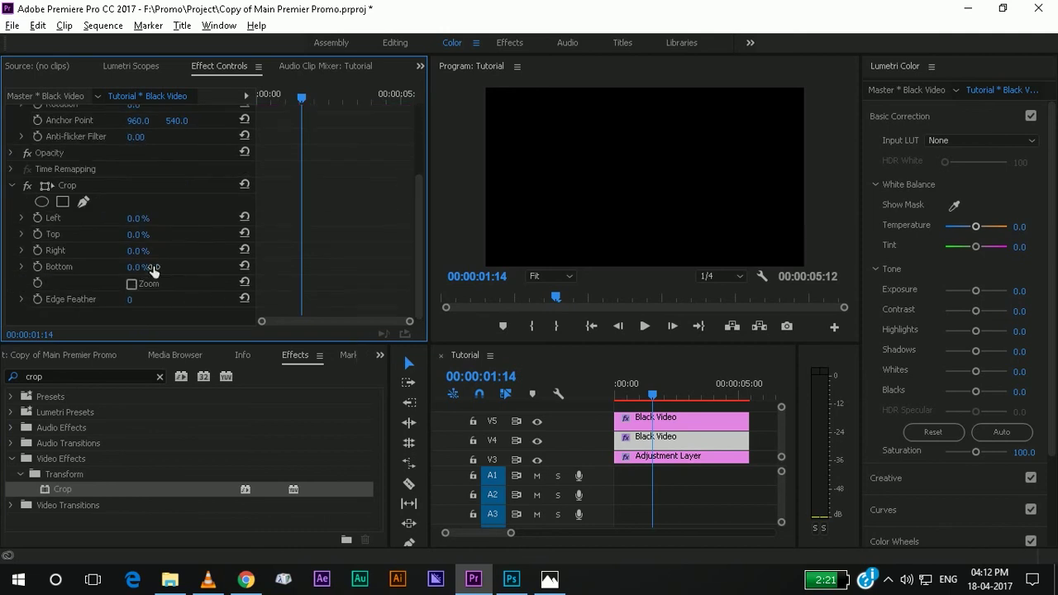
click(147, 268)
text(87)
key(Return)
Step: Play the sequence from the start to review the graded transition with its letterbox bars, and minimize the window to the desktop
drag(653, 395, 591, 399)
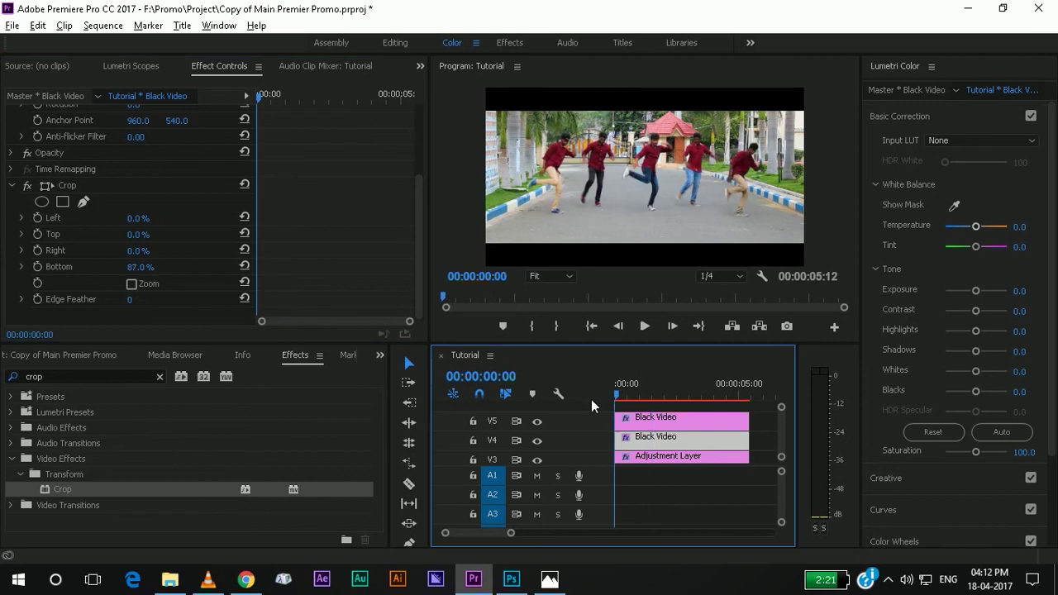
key(space)
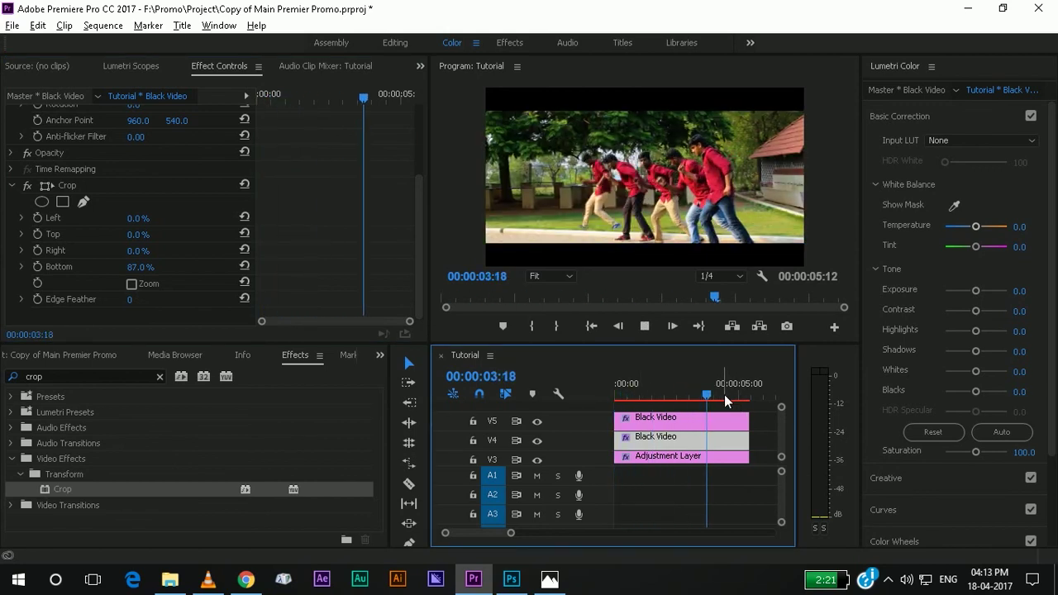
key(ctrl+s)
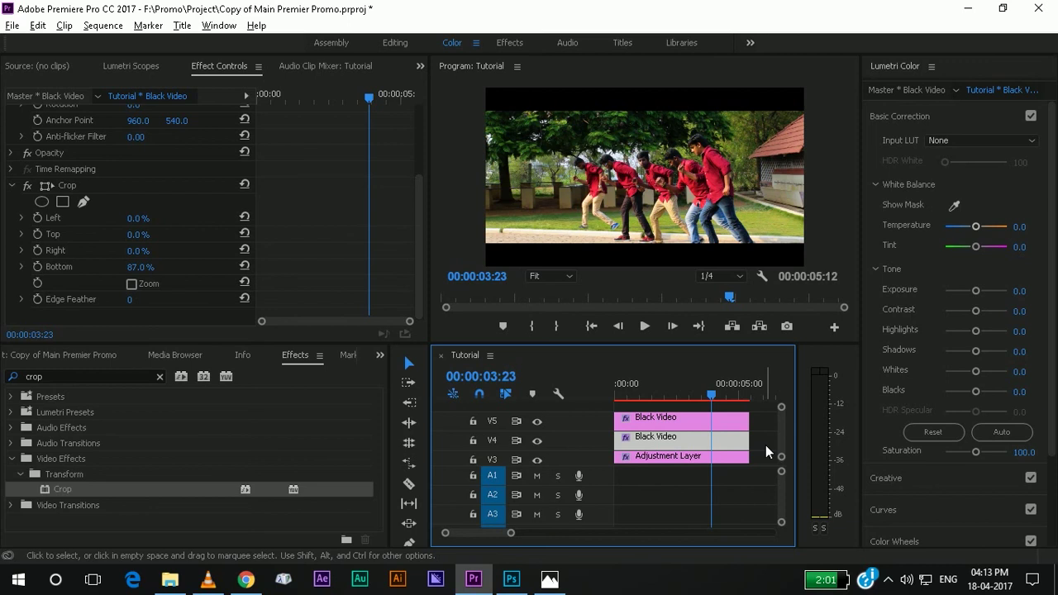
click(978, 2)
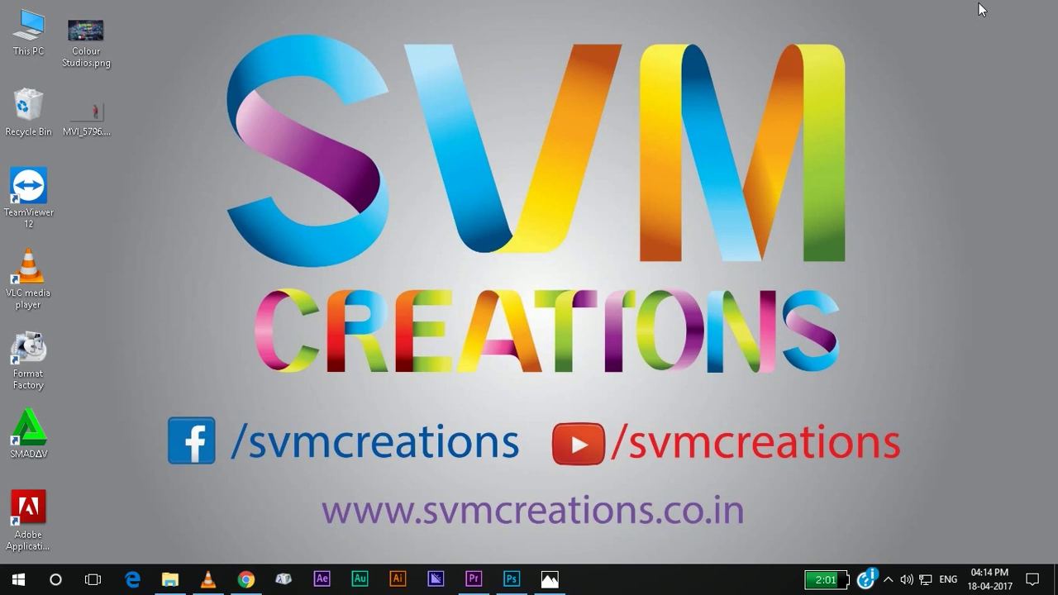